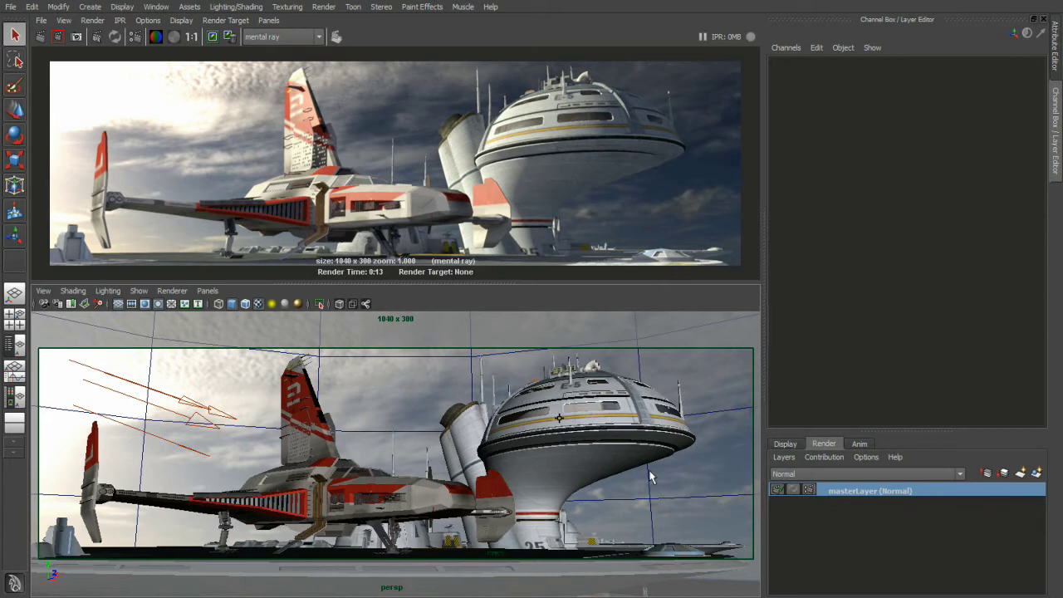
- Create a pass contribution map named sky and add the sky dome to it
{"action": "right_click", "coordinate": [848, 478]}
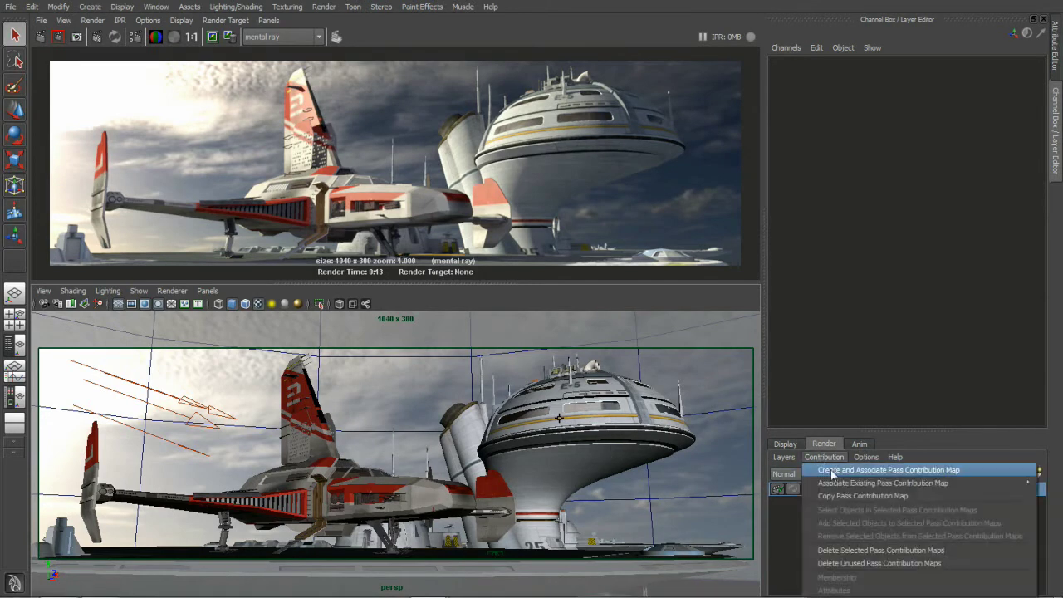
{"action": "left_click", "coordinate": [849, 518]}
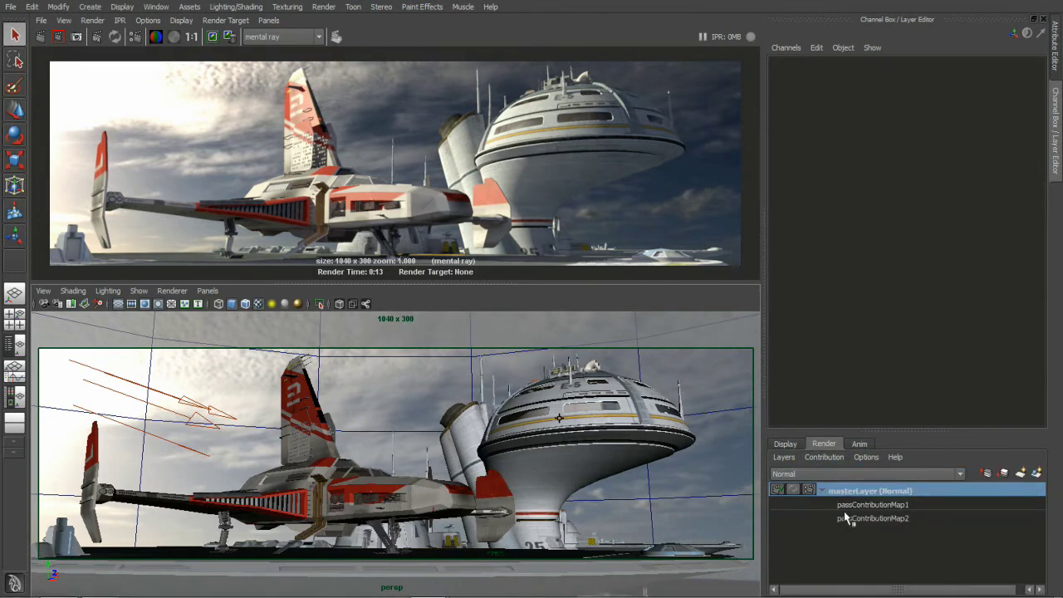
{"action": "double_click", "coordinate": [868, 531]}
{"action": "type", "text": "sky"}
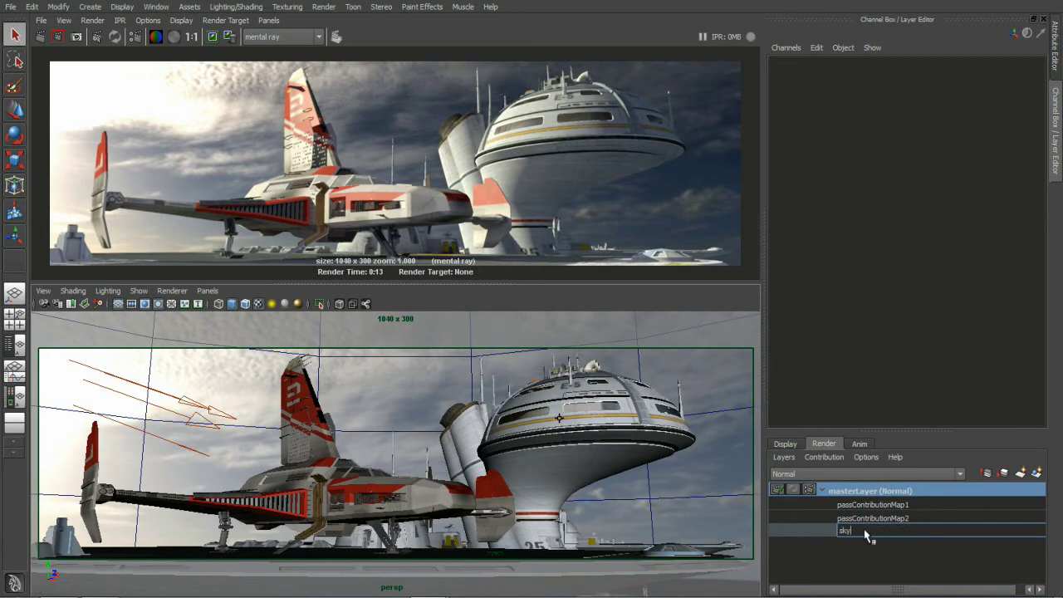
{"action": "key", "text": "Return"}
{"action": "left_click", "coordinate": [650, 502]}
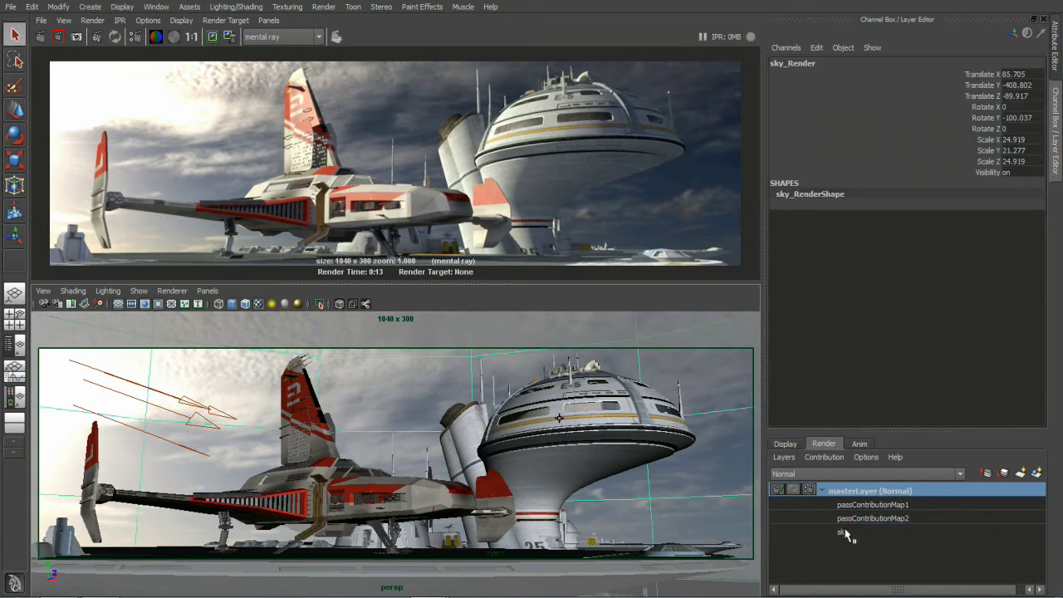
{"action": "right_click", "coordinate": [843, 532]}
{"action": "left_click", "coordinate": [886, 413]}
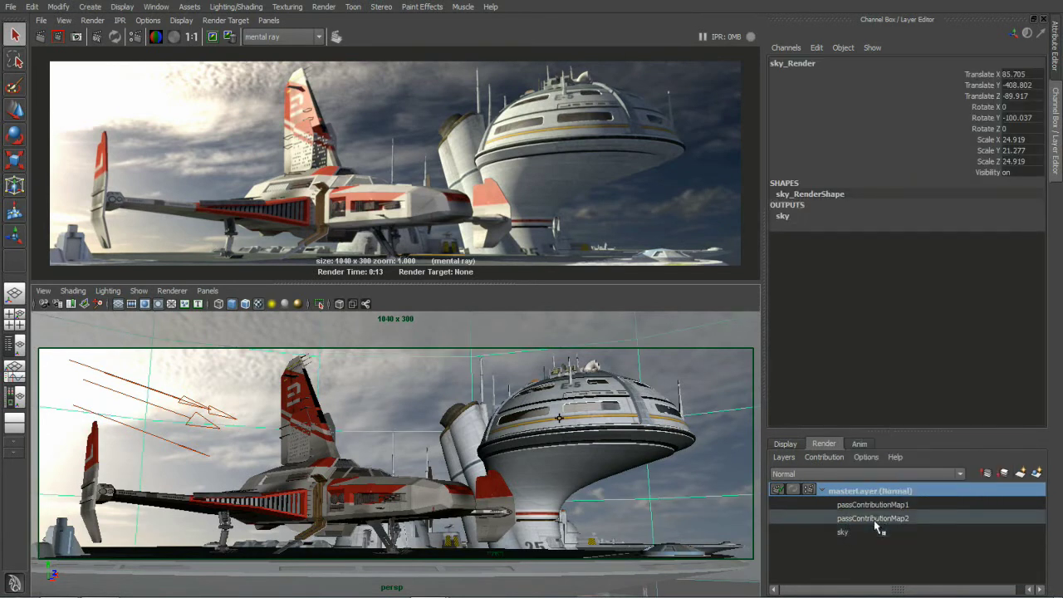
- Rename the second contribution map to ship1 and add the spaceship to it
{"action": "double_click", "coordinate": [874, 516]}
{"action": "type", "text": "shi"}
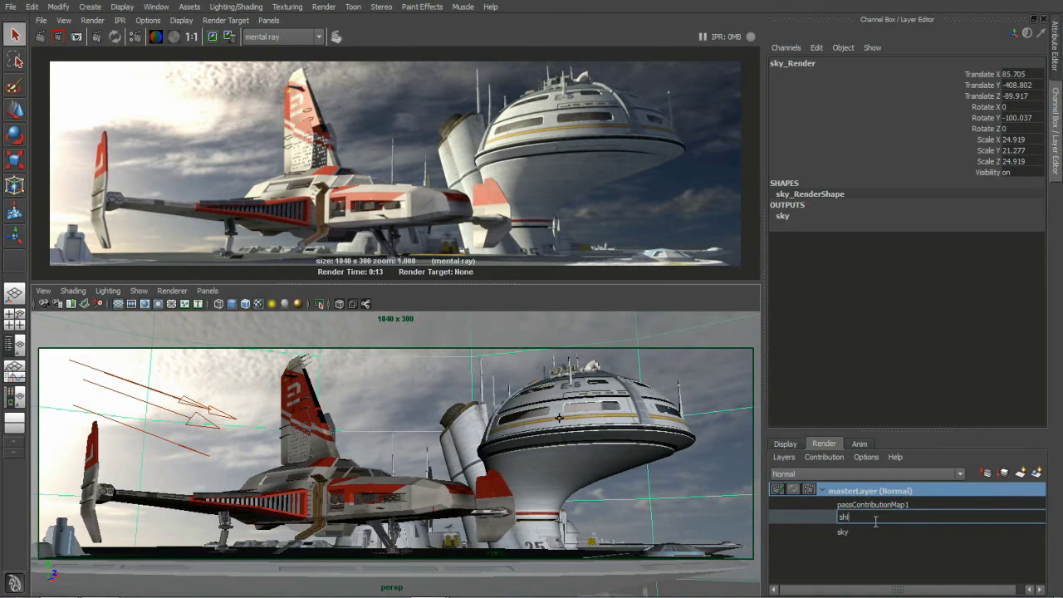
{"action": "type", "text": "p"}
{"action": "key", "text": "Return"}
{"action": "left_click", "coordinate": [411, 504]}
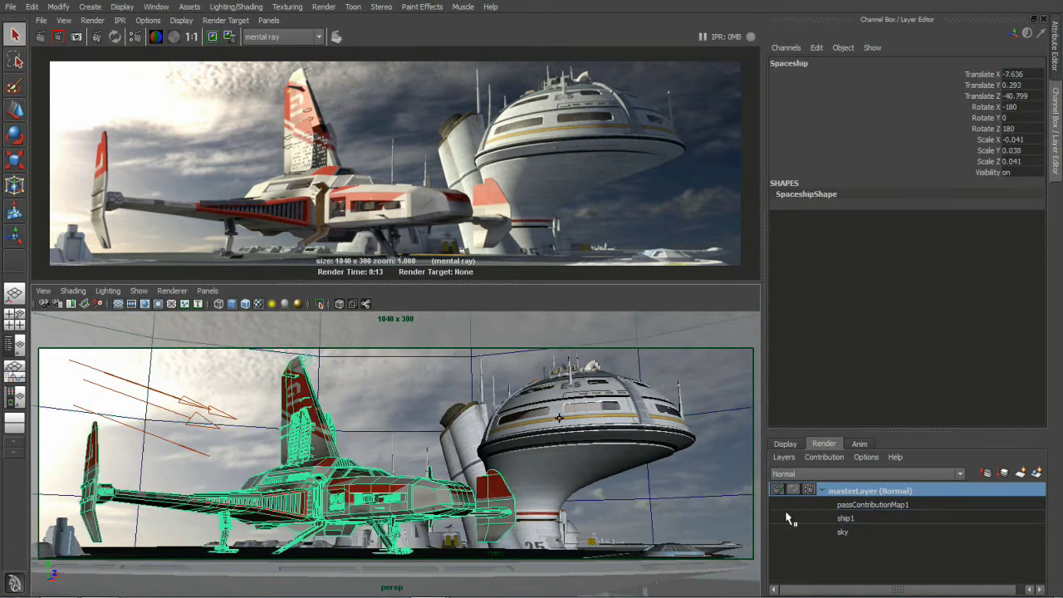
{"action": "right_click", "coordinate": [845, 520]}
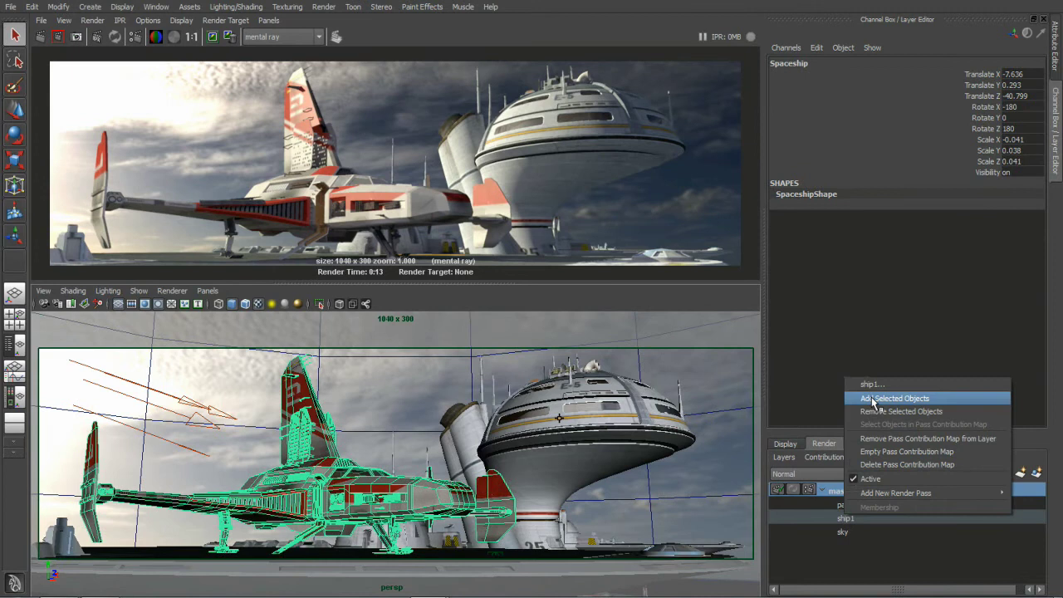
{"action": "left_click", "coordinate": [870, 398]}
- Rename the first contribution map to pad1 and add the landing pad to it
{"action": "double_click", "coordinate": [864, 506]}
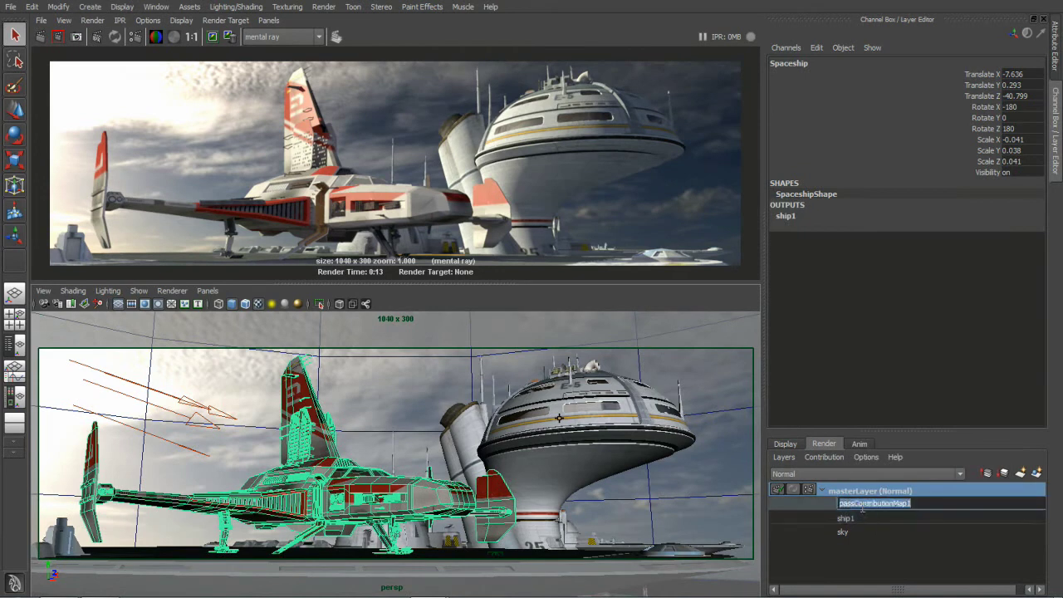
{"action": "type", "text": "pad"}
{"action": "key", "text": "Return"}
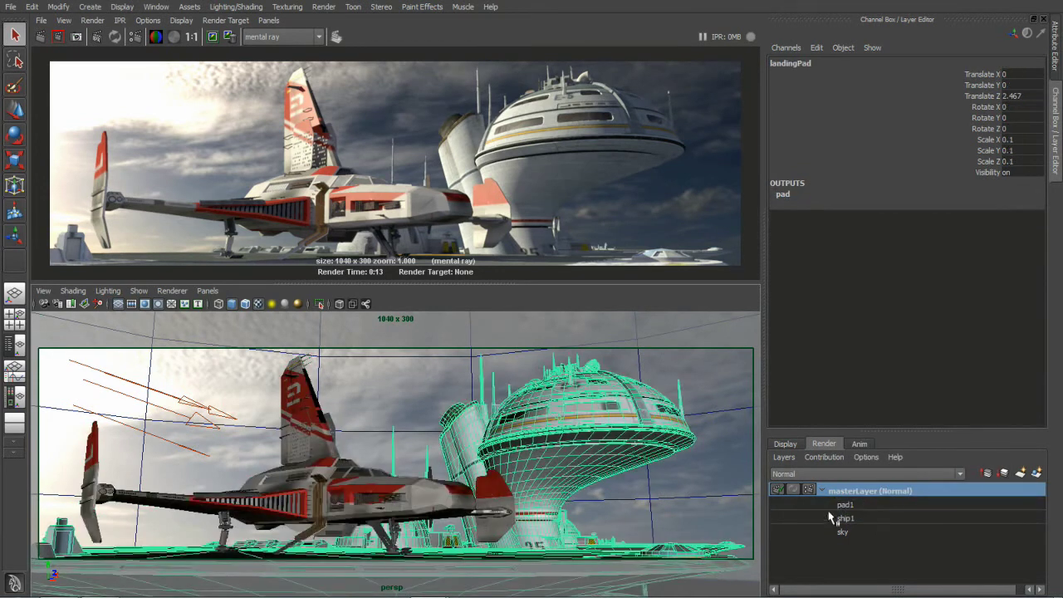
{"action": "right_click", "coordinate": [847, 506]}
{"action": "left_click", "coordinate": [881, 383]}
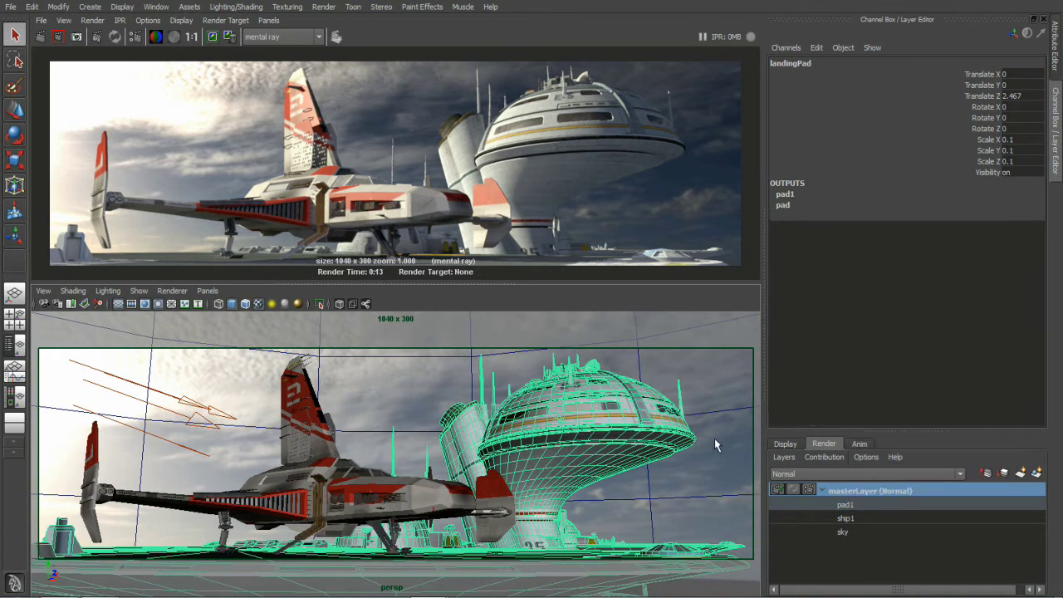
- Deselect all, open Render Settings' Passes tab and browse the Create Render Passes list
{"action": "left_click", "coordinate": [718, 452]}
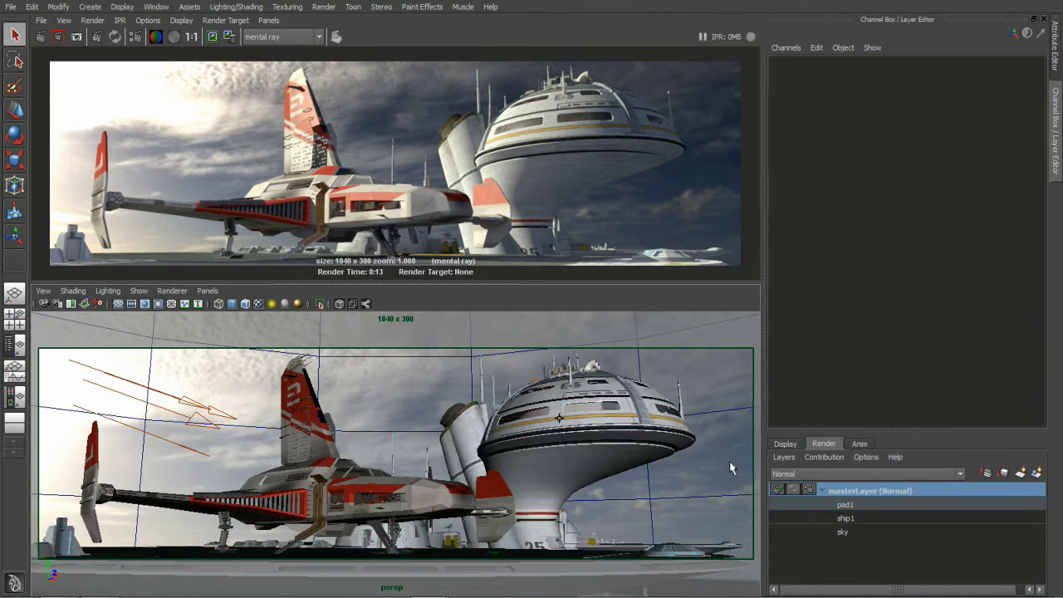
{"action": "left_click", "coordinate": [135, 38]}
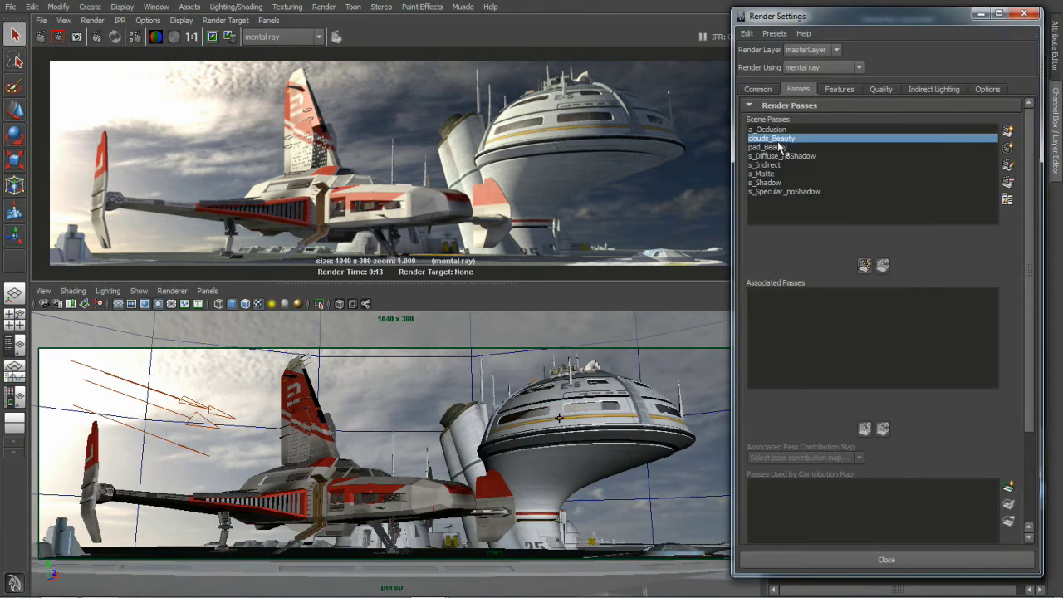
{"action": "left_click", "coordinate": [1008, 130]}
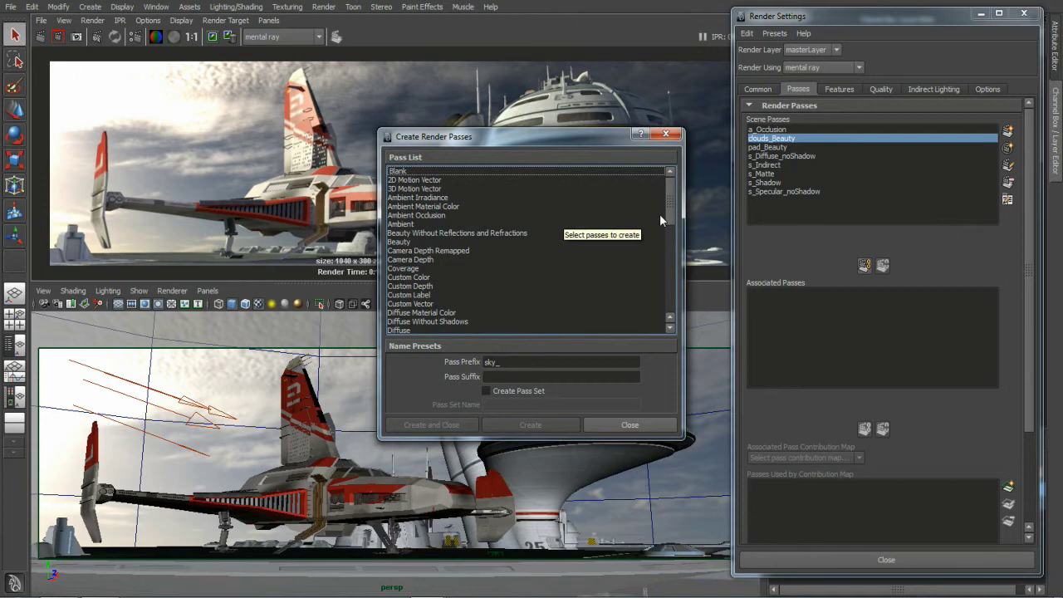
{"action": "left_click_drag", "start_coordinate": [669, 199], "coordinate": [664, 274]}
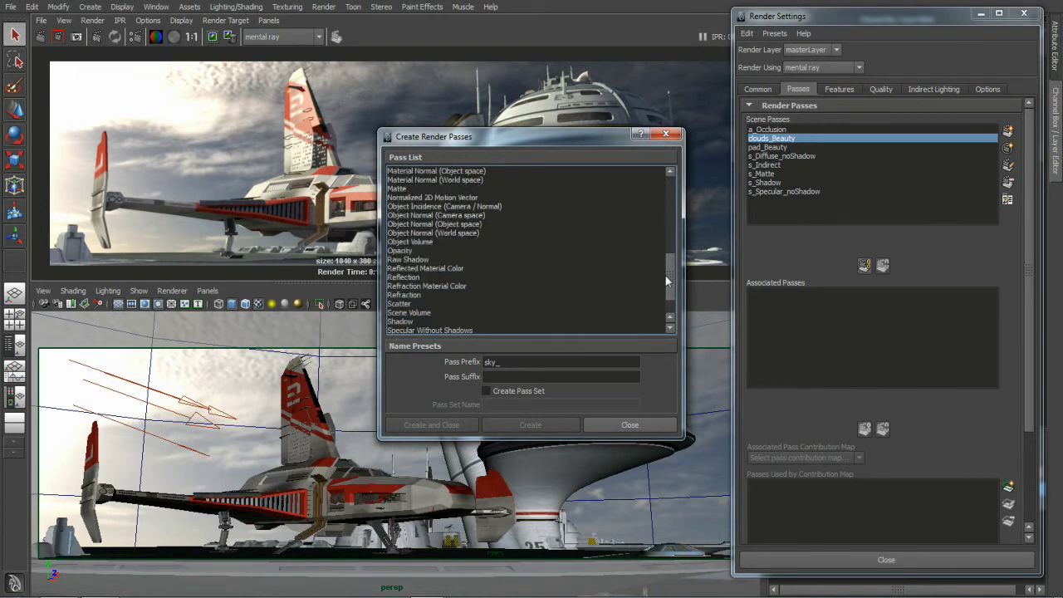
{"action": "left_click", "coordinate": [667, 135]}
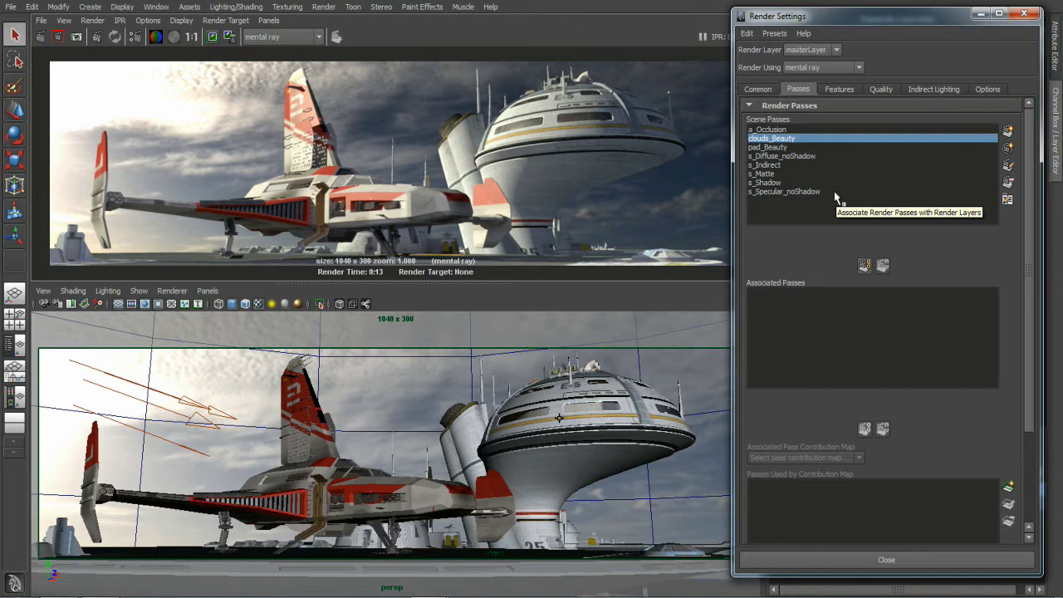
- Open the clouds_Beauty pass attributes and uncheck Hold-Out
{"action": "left_click_drag", "start_coordinate": [857, 19], "coordinate": [670, 27]}
{"action": "double_click", "coordinate": [570, 138]}
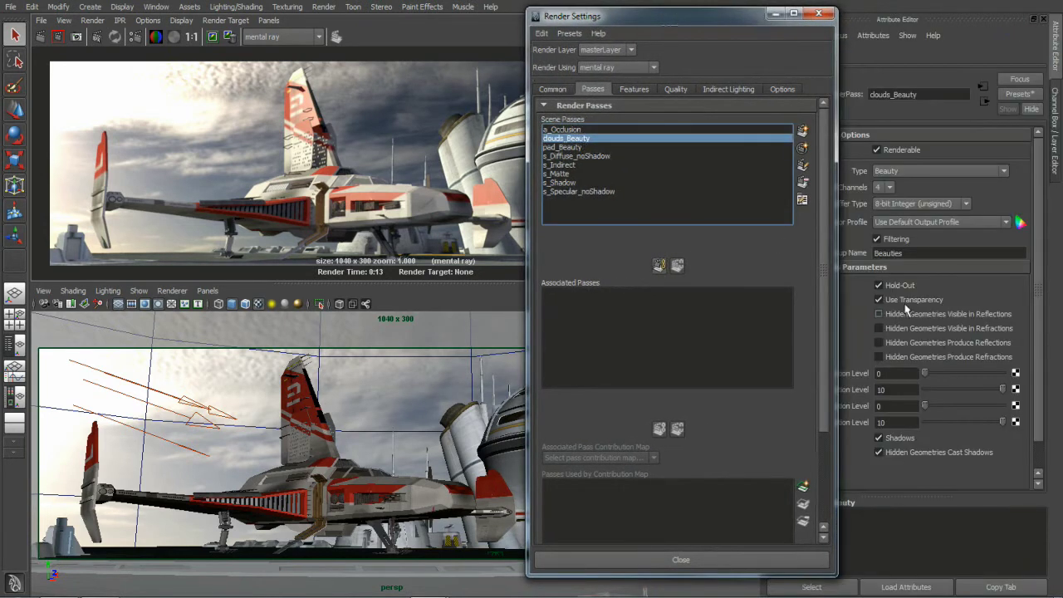
{"action": "left_click", "coordinate": [879, 285]}
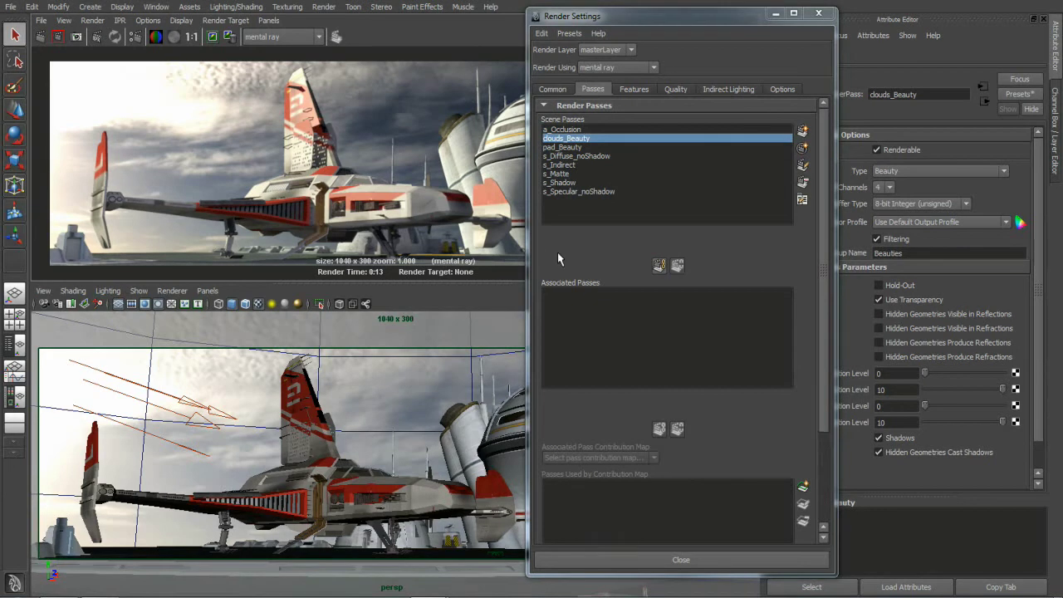
- Associate all eight scene passes with masterLayer and assign the five s_ shading passes to ship1
{"action": "left_click", "coordinate": [567, 131]}
{"action": "left_click", "coordinate": [576, 192], "text": "shift"}
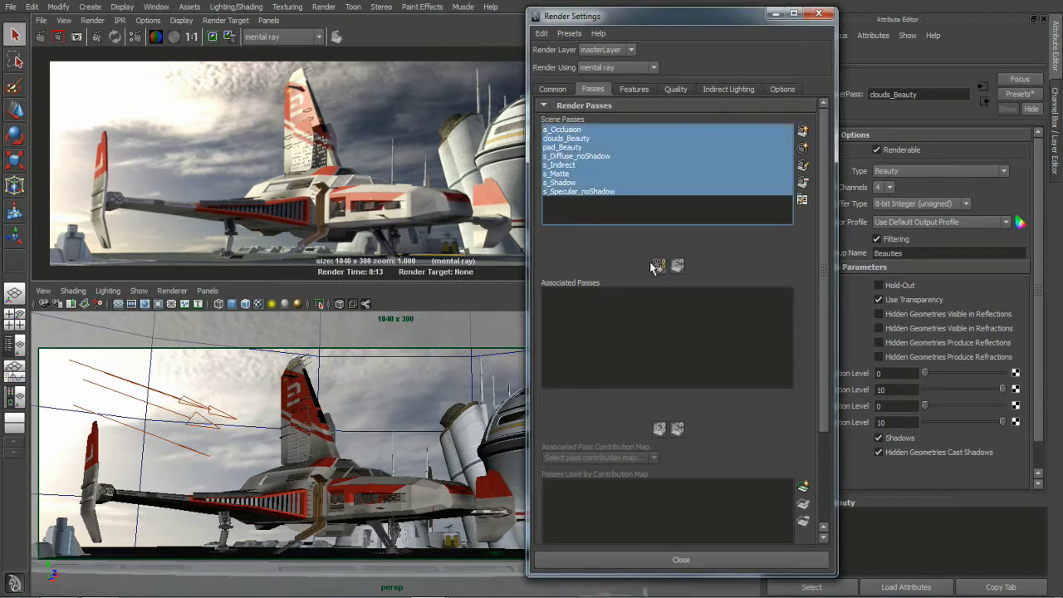
{"action": "left_click", "coordinate": [659, 265]}
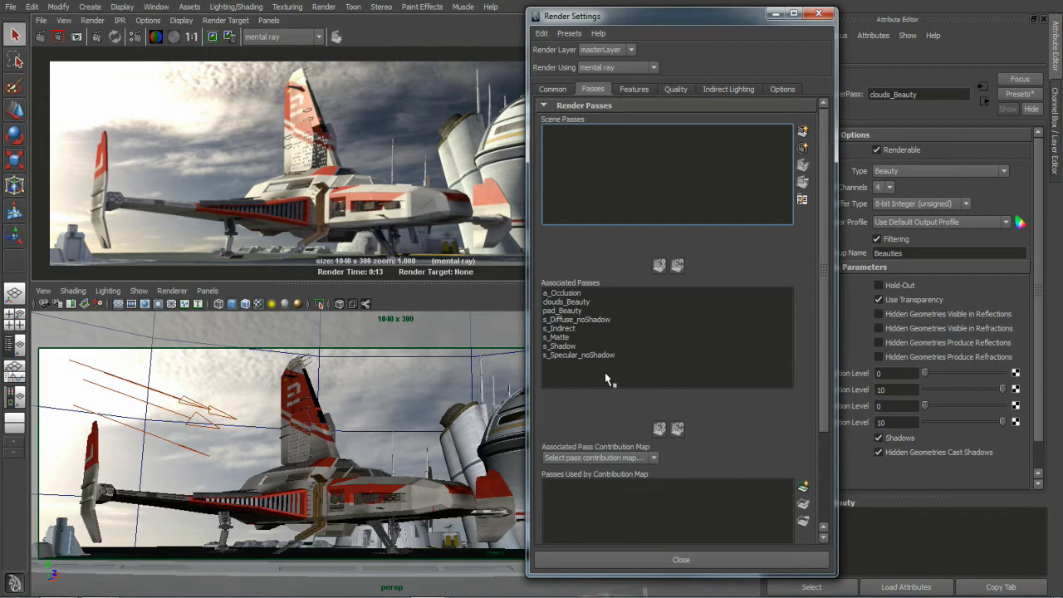
{"action": "left_click", "coordinate": [593, 457]}
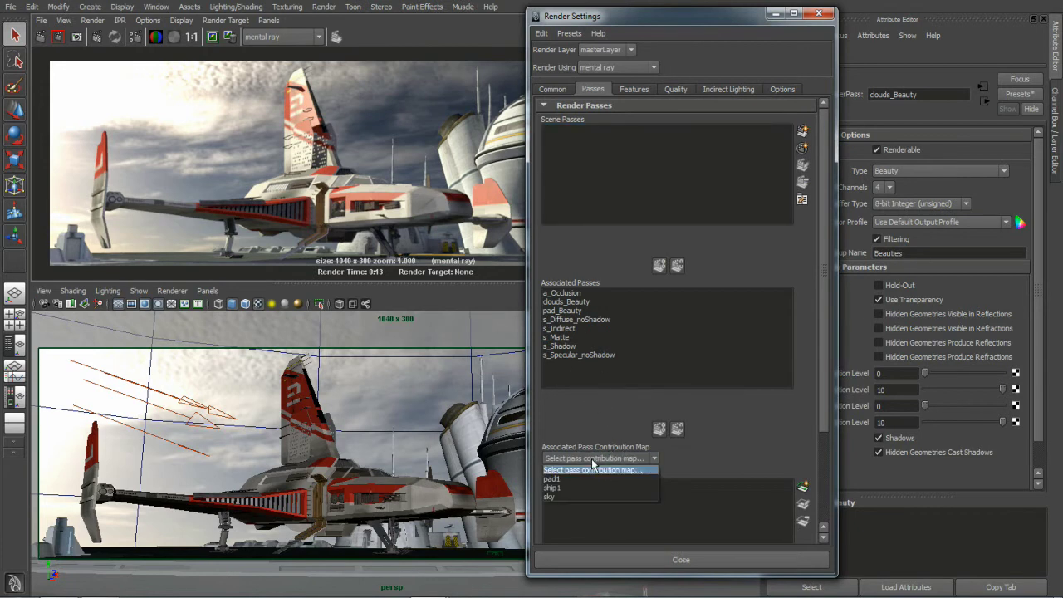
{"action": "left_click", "coordinate": [584, 483]}
{"action": "left_click", "coordinate": [573, 319]}
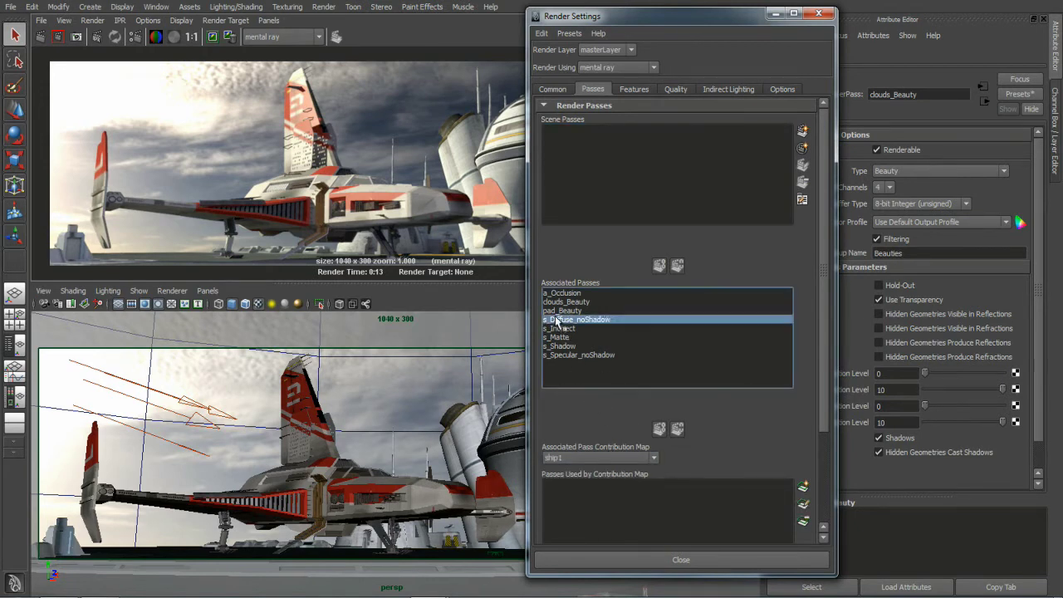
{"action": "left_click", "coordinate": [573, 355], "text": "shift"}
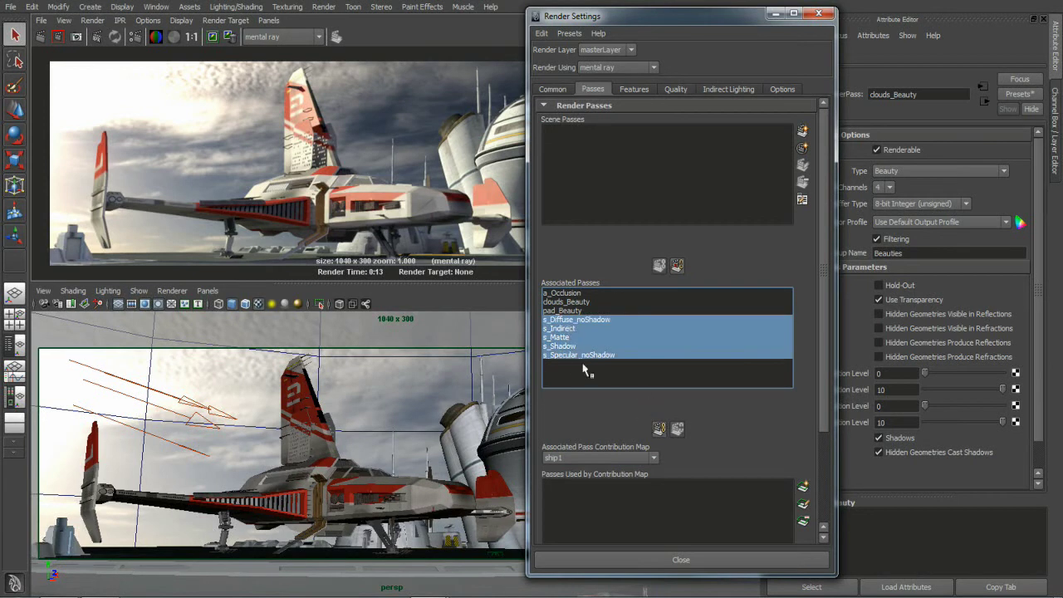
{"action": "left_click", "coordinate": [658, 429]}
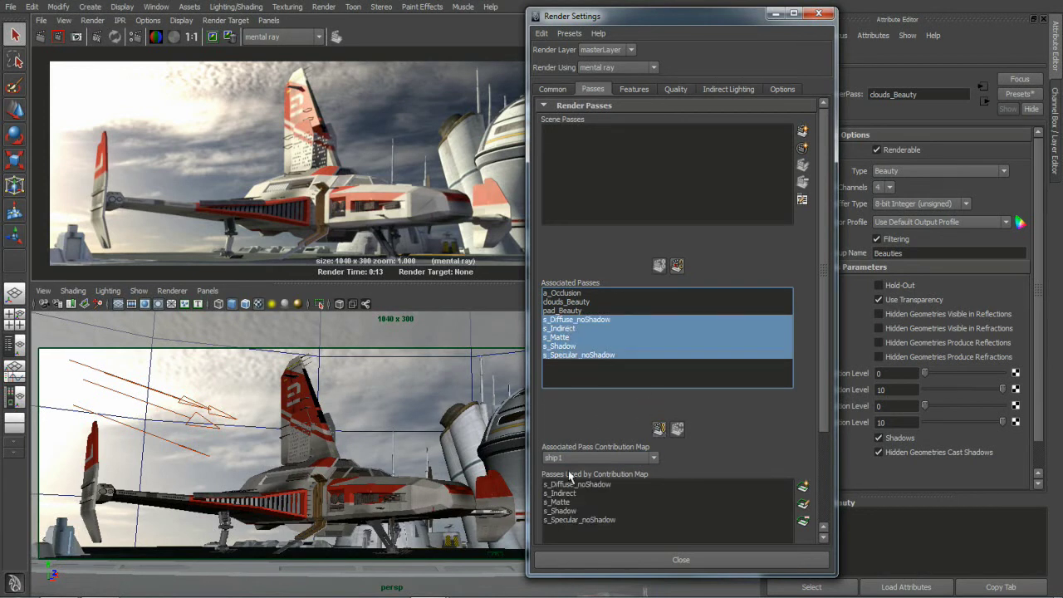
- Link pad_Beauty to the pad1 map and clouds_Beauty to the sky map
{"action": "left_click", "coordinate": [598, 458]}
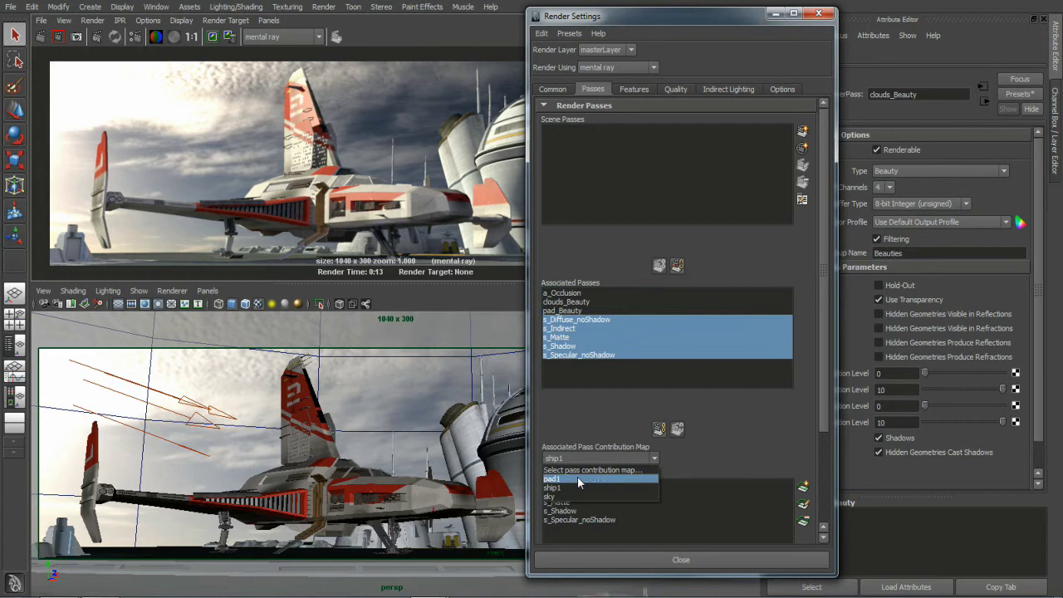
{"action": "left_click", "coordinate": [575, 478]}
{"action": "left_click", "coordinate": [569, 311]}
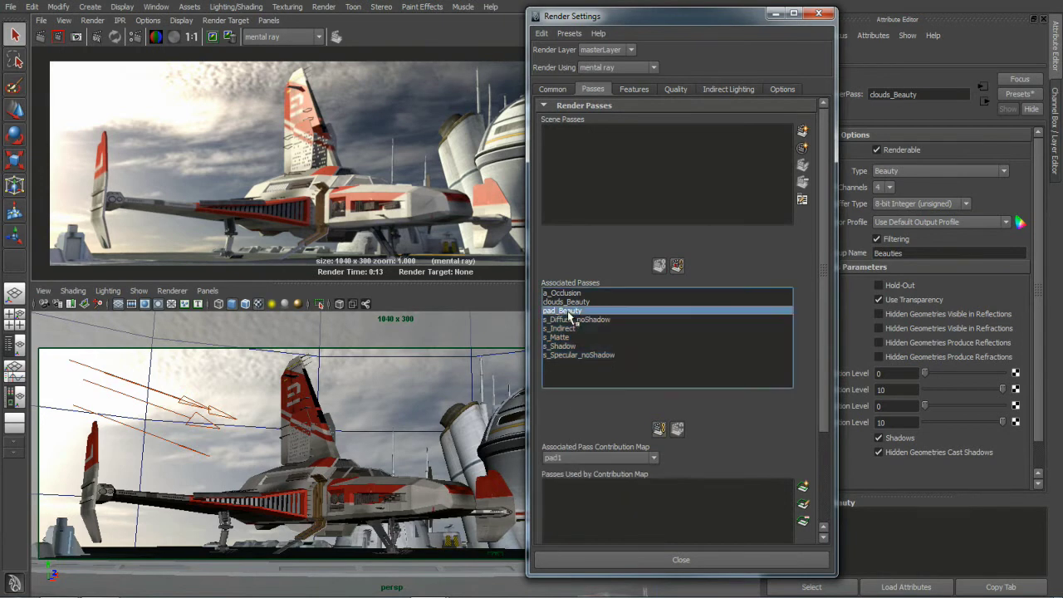
{"action": "left_click", "coordinate": [659, 428]}
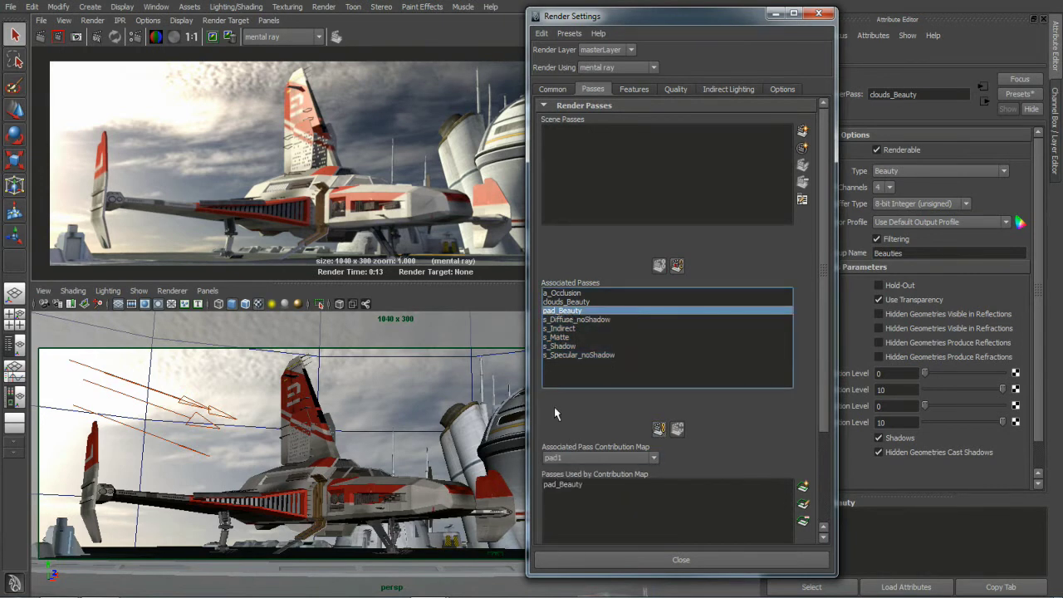
{"action": "left_click", "coordinate": [596, 457]}
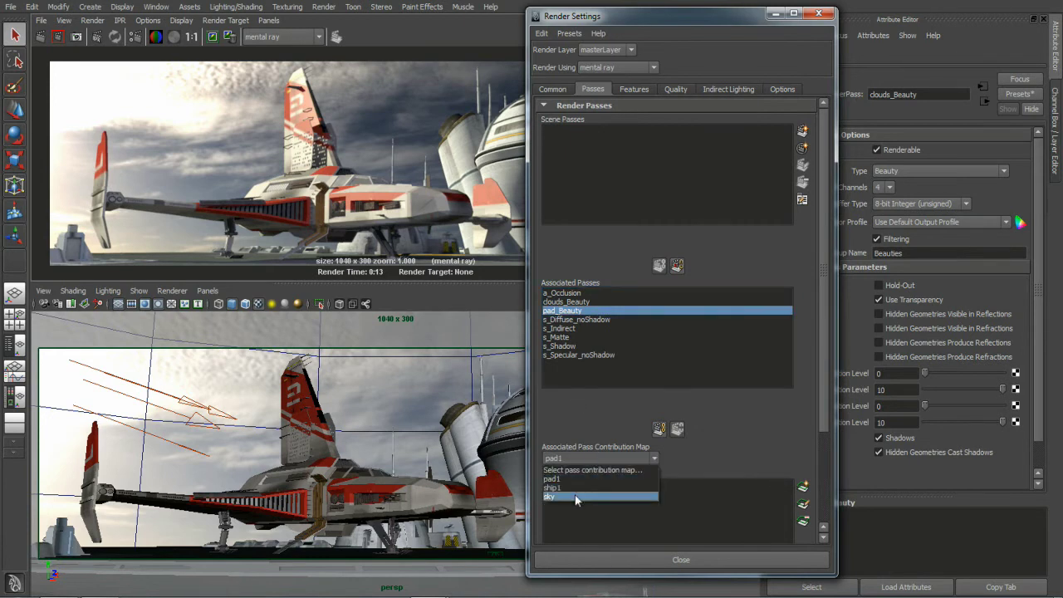
{"action": "left_click", "coordinate": [575, 496]}
{"action": "left_click", "coordinate": [571, 301]}
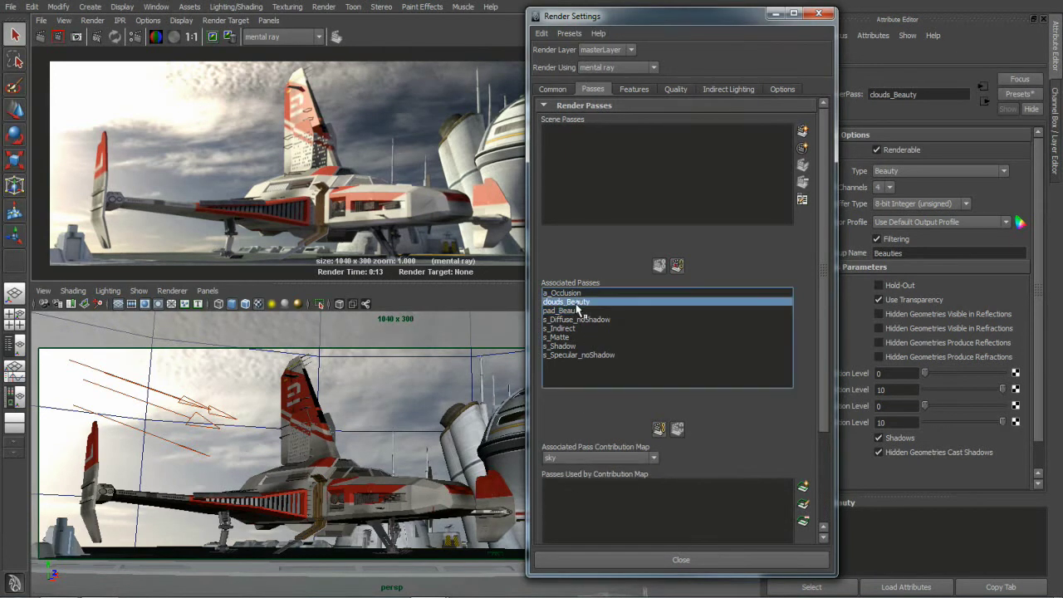
{"action": "left_click", "coordinate": [661, 429]}
- Close Render Settings and redo the previous render with the new contribution maps
{"action": "left_click", "coordinate": [818, 13]}
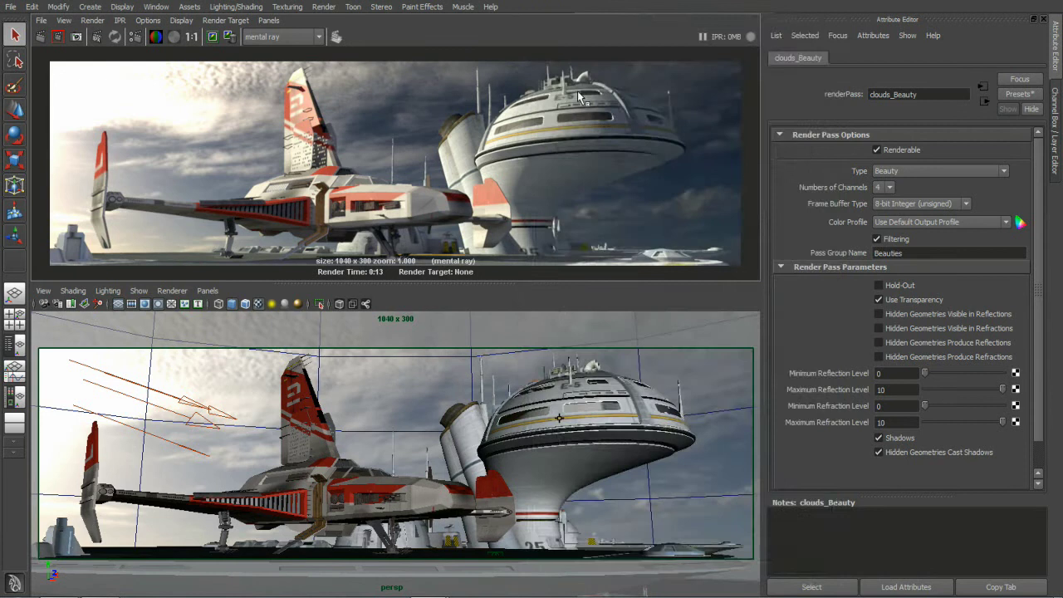
{"action": "left_click", "coordinate": [40, 37]}
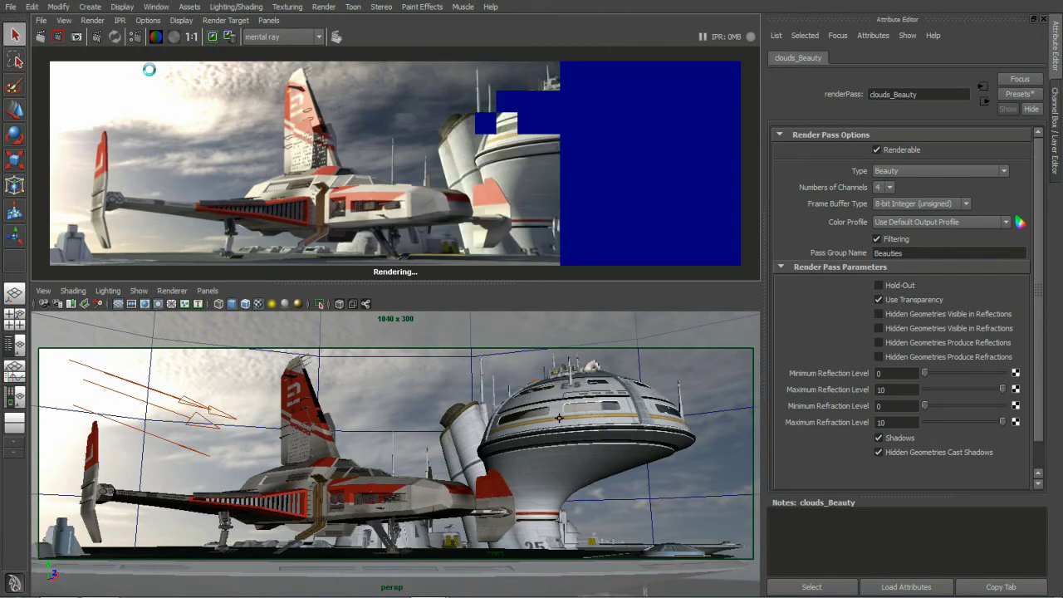
{"action": "left_click", "coordinate": [41, 20]}
{"action": "mouse_move", "coordinate": [137, 111]}
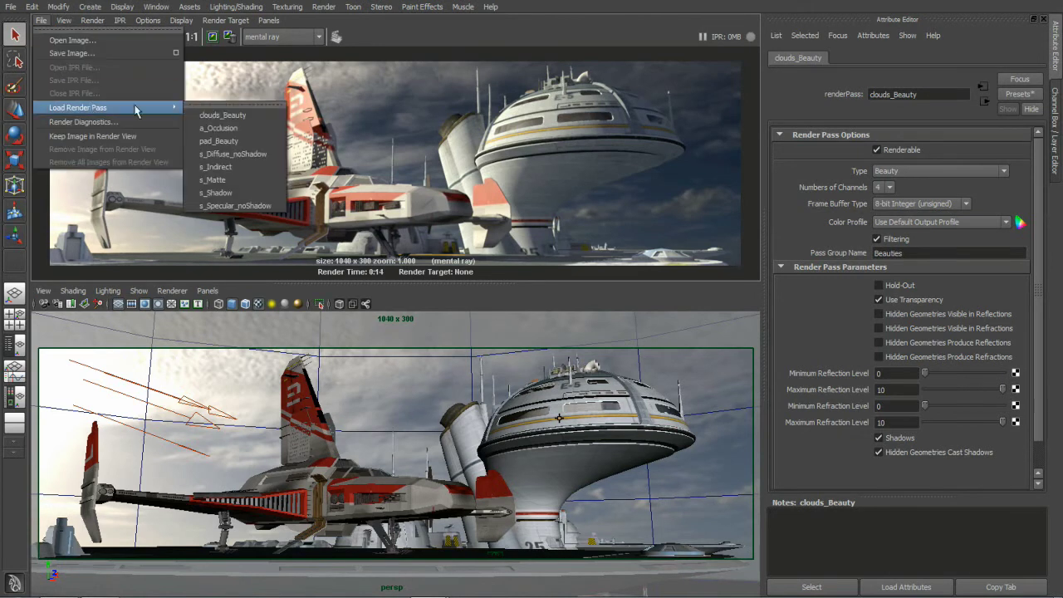
{"action": "left_click", "coordinate": [241, 141]}
{"action": "left_click_drag", "start_coordinate": [569, 225], "coordinate": [325, 61]}
{"action": "left_click_drag", "start_coordinate": [605, 418], "coordinate": [854, 398]}
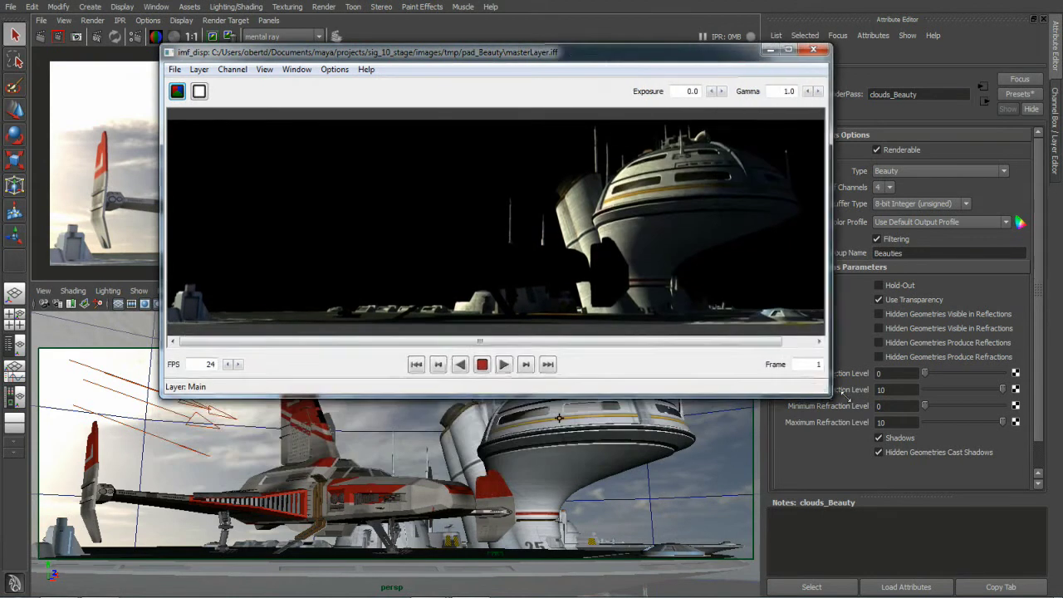
{"action": "double_click", "coordinate": [813, 92]}
{"action": "type", "text": "2.2"}
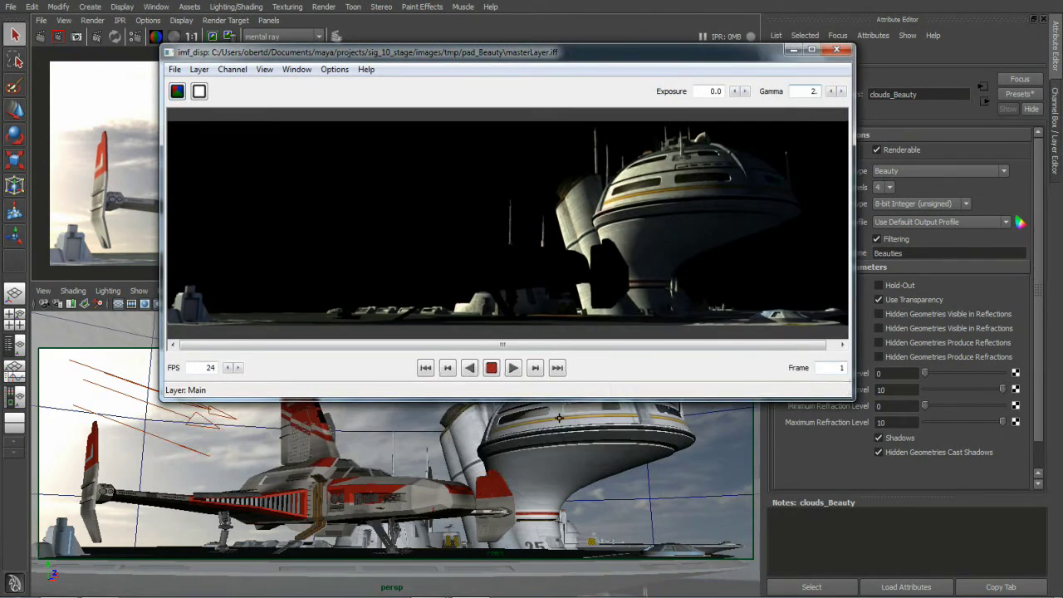
{"action": "key", "text": "Return"}
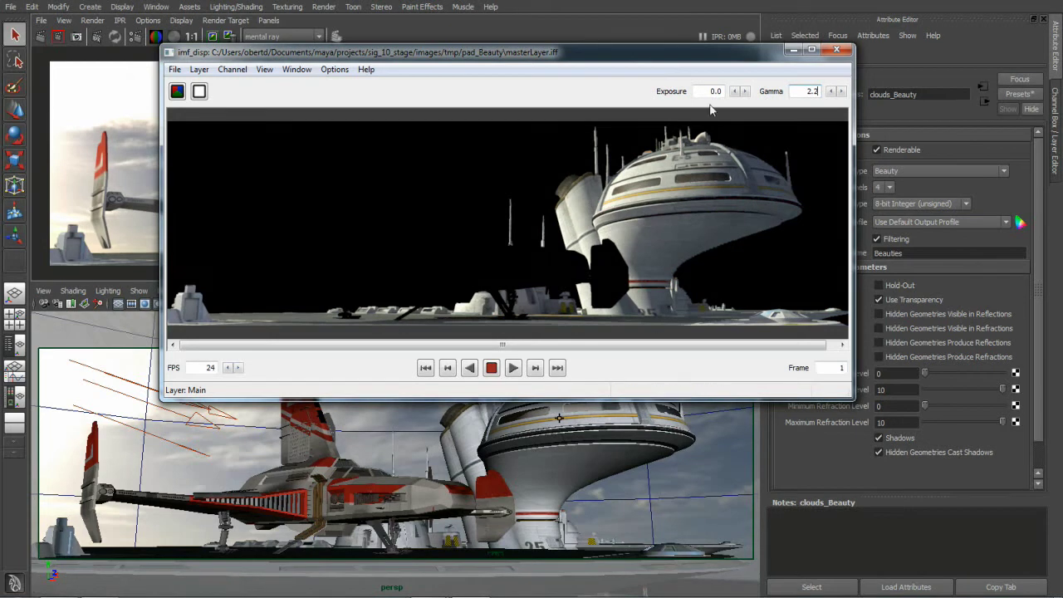
{"action": "left_click", "coordinate": [836, 50]}
{"action": "left_click", "coordinate": [475, 329]}
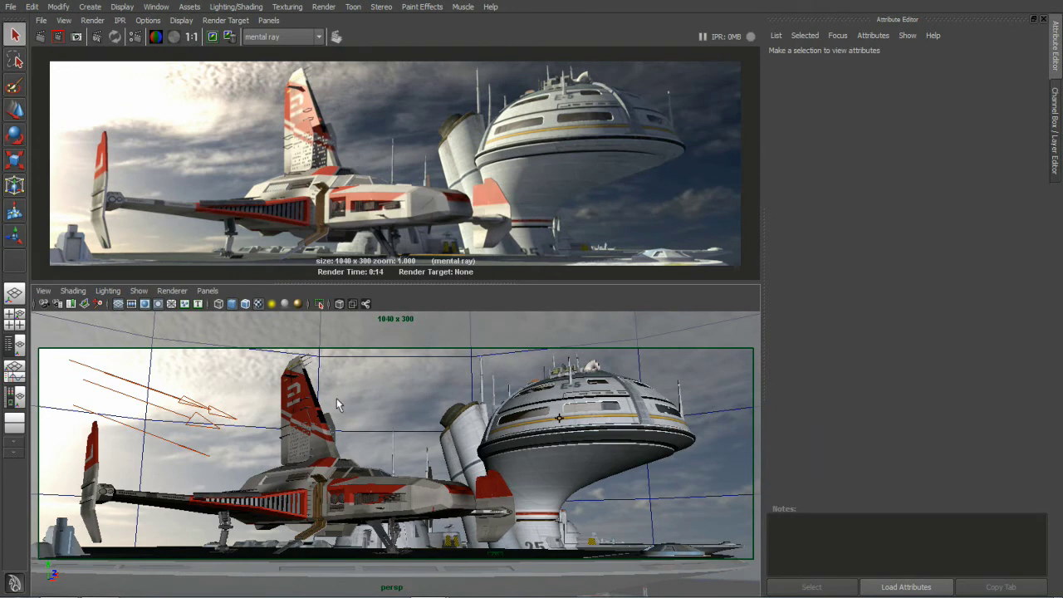
- Open the Hypershade on its Rendering tab with the Favorites node list shown
{"action": "key", "text": "space"}
{"action": "left_click_drag", "start_coordinate": [336, 397], "coordinate": [278, 456]}
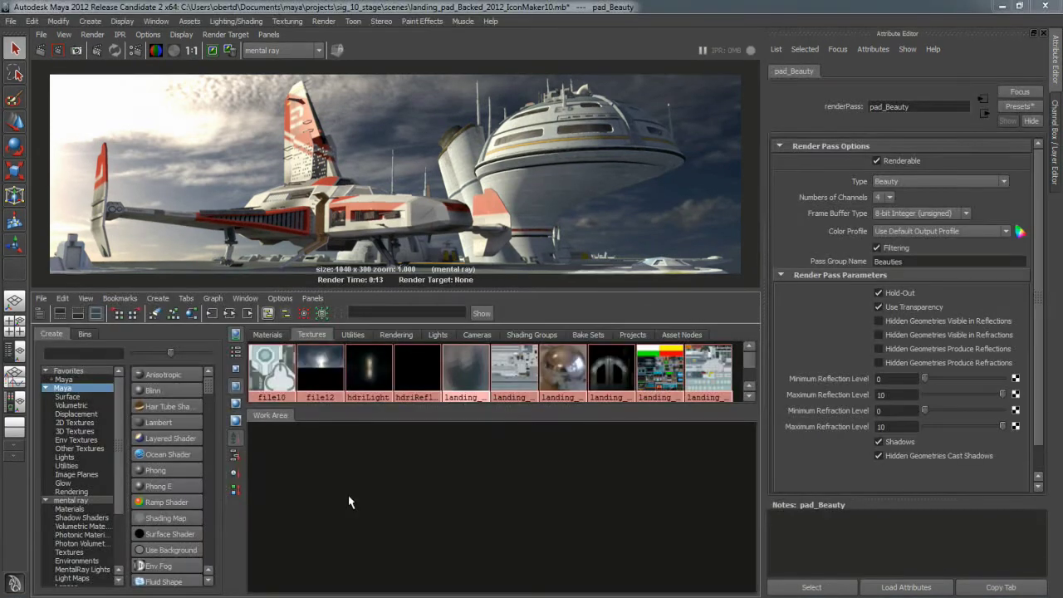
{"action": "left_click", "coordinate": [397, 334]}
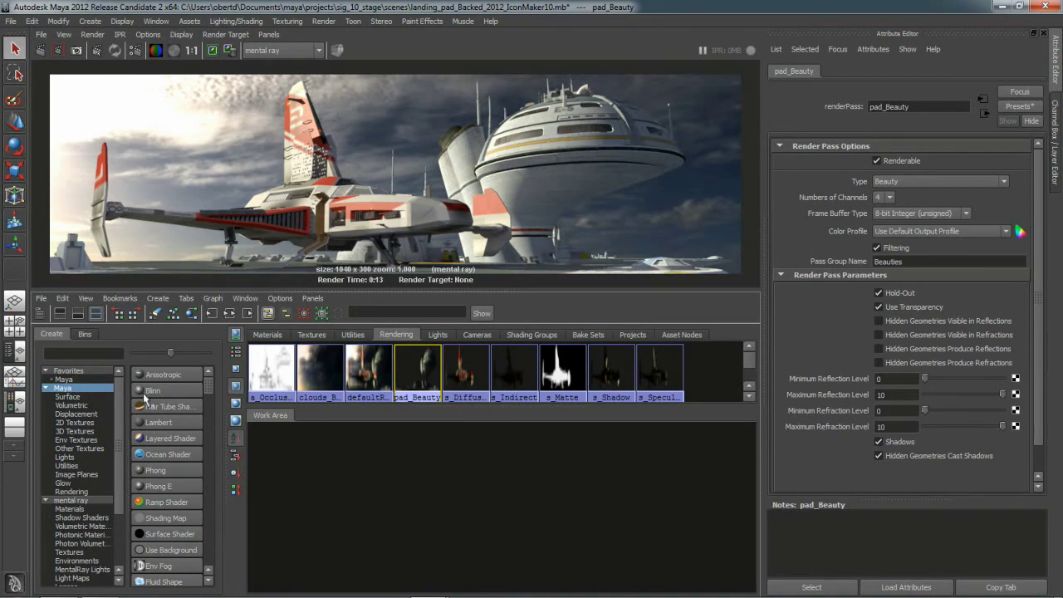
{"action": "left_click", "coordinate": [73, 370]}
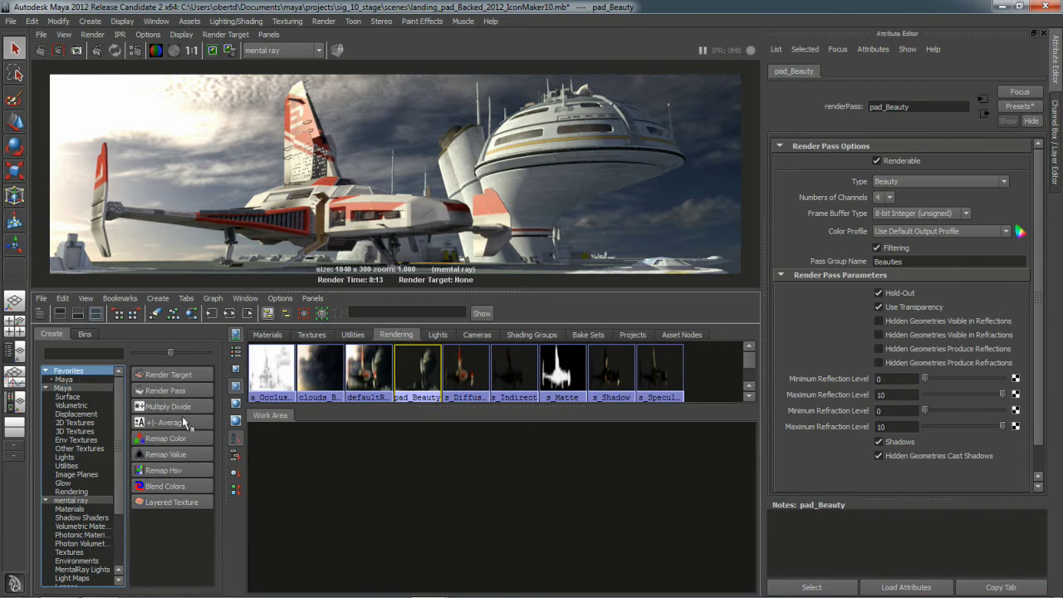
- Create a renderTarget1 node and connect the pad_Beauty pass into it
{"action": "left_click", "coordinate": [156, 376]}
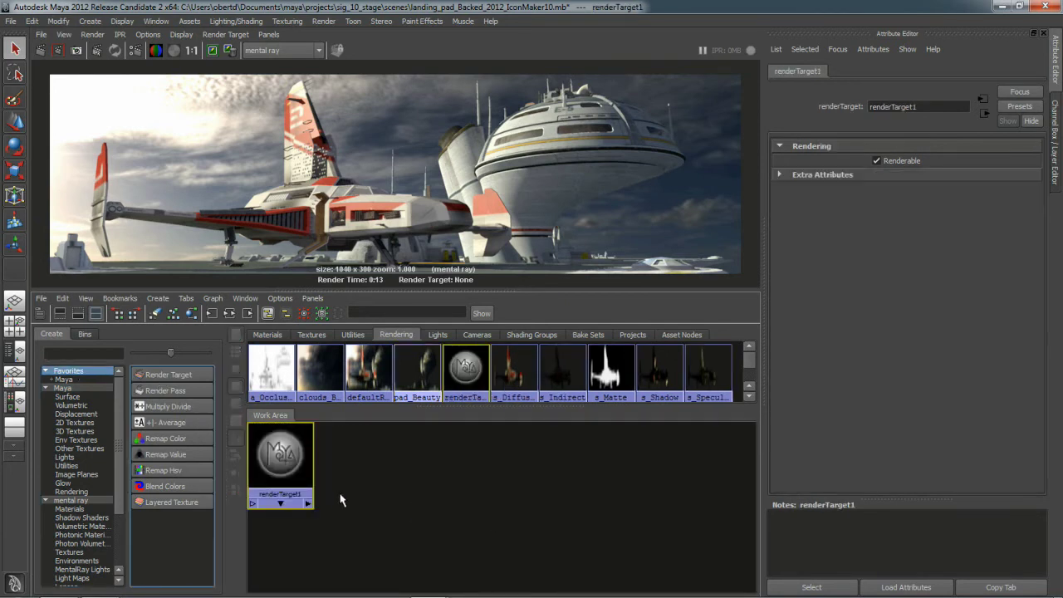
{"action": "middle_click_drag", "start_coordinate": [341, 500], "coordinate": [560, 527], "text": "alt"}
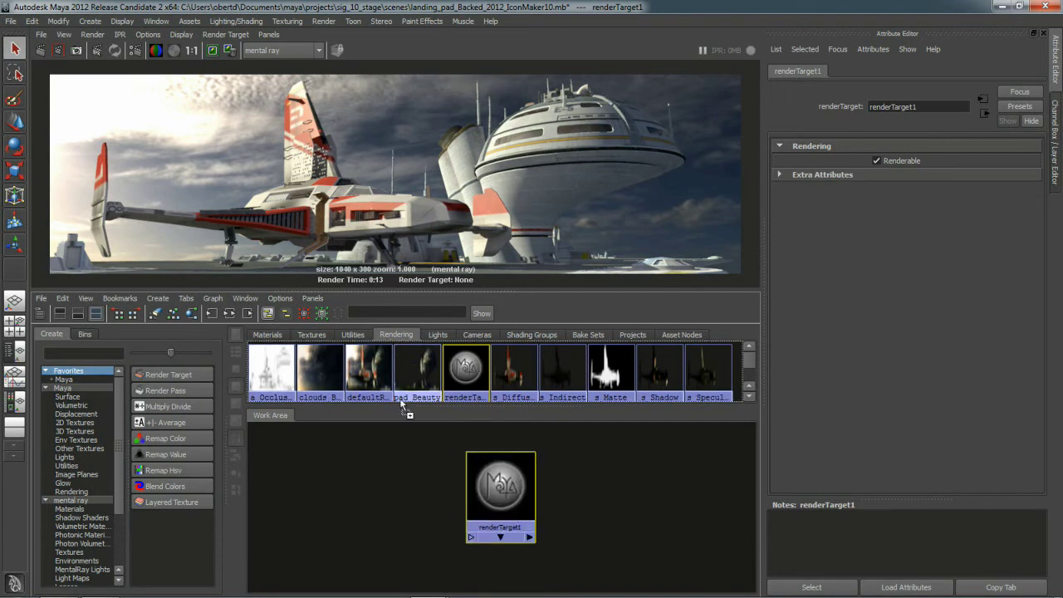
{"action": "middle_click_drag", "start_coordinate": [402, 403], "coordinate": [488, 490]}
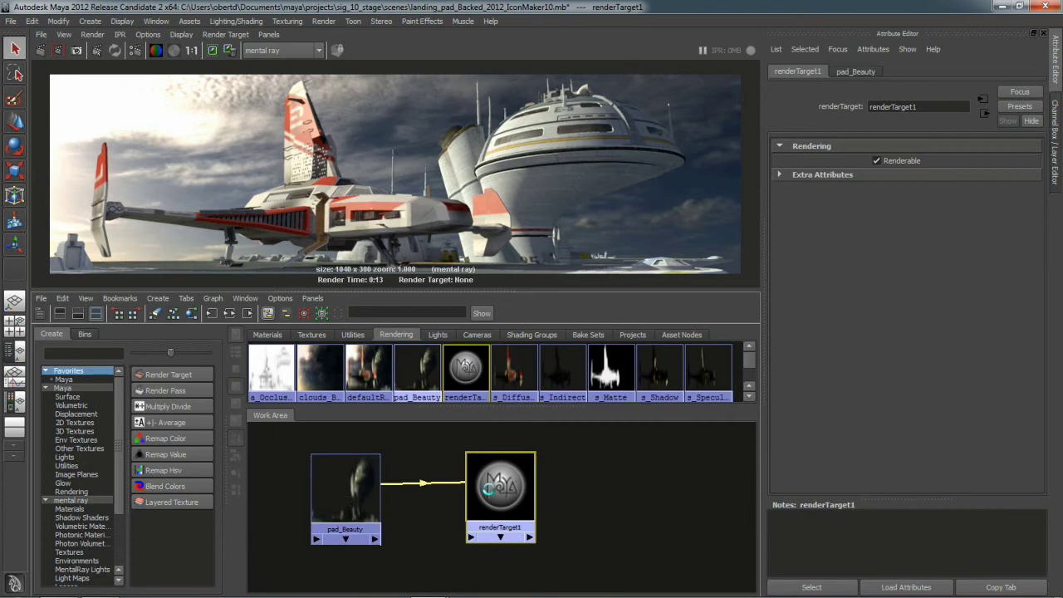
{"action": "left_click_drag", "start_coordinate": [498, 497], "coordinate": [452, 499]}
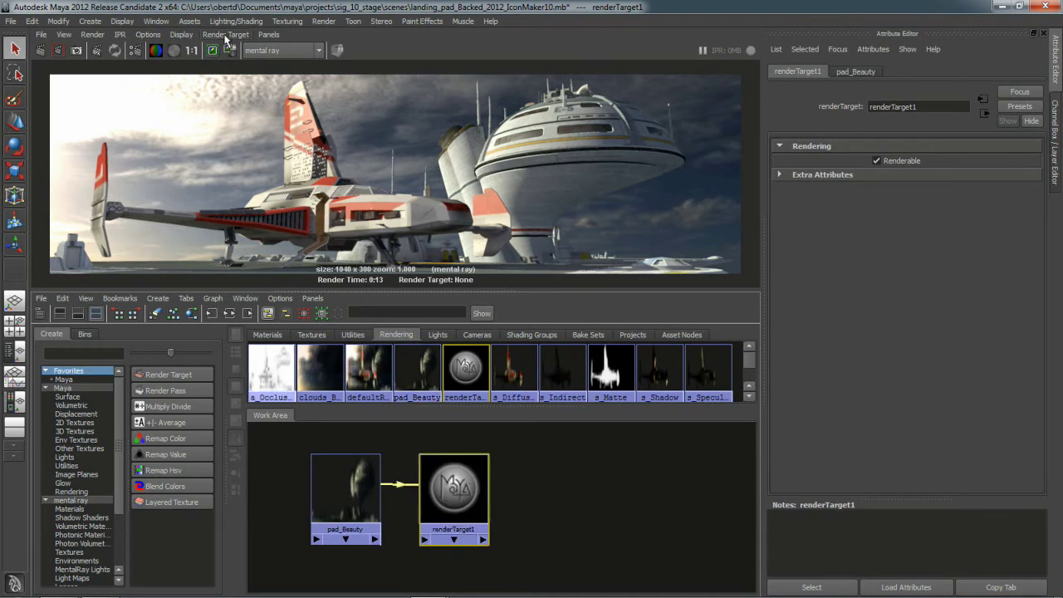
- Set Render View's render target to renderTarget1 and render it
{"action": "left_click", "coordinate": [226, 34]}
{"action": "left_click", "coordinate": [235, 60]}
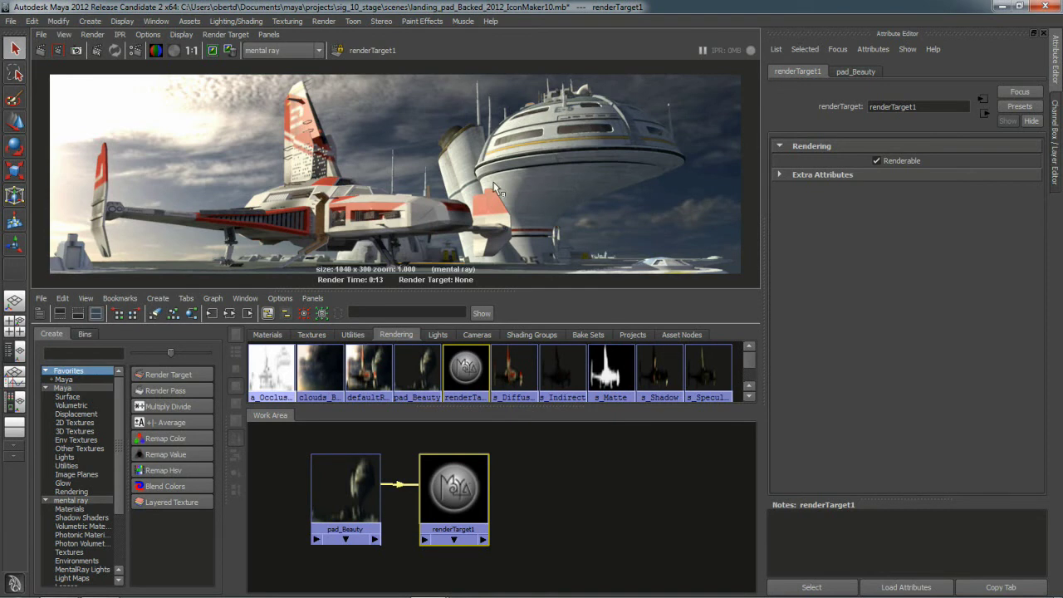
{"action": "left_click", "coordinate": [40, 50]}
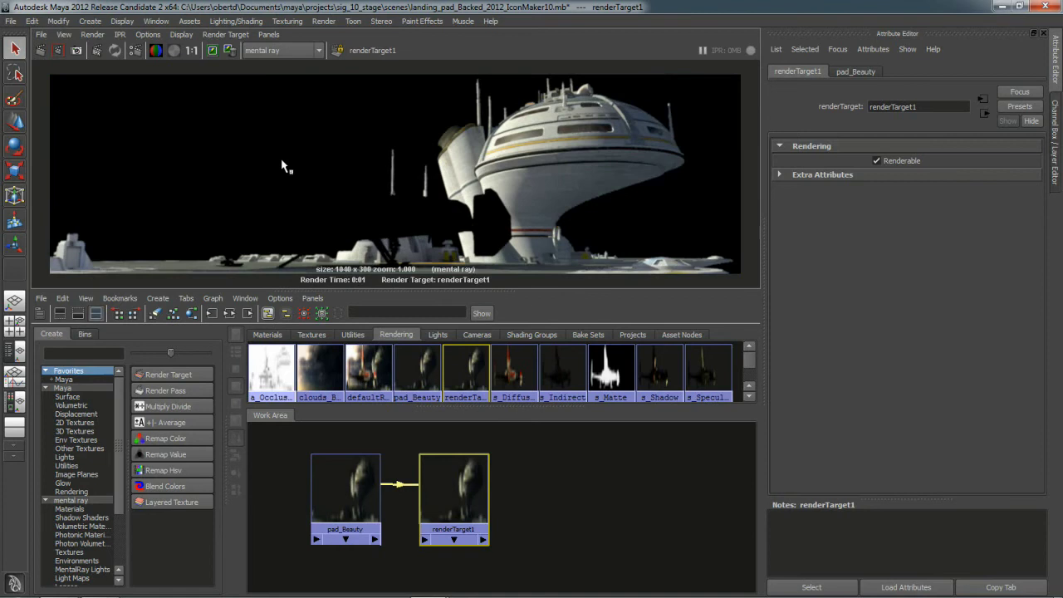
- Rearrange the pad_Beauty and renderTarget1 nodes and inspect pad_Beauty's pass options
{"action": "left_click_drag", "start_coordinate": [452, 498], "coordinate": [448, 499]}
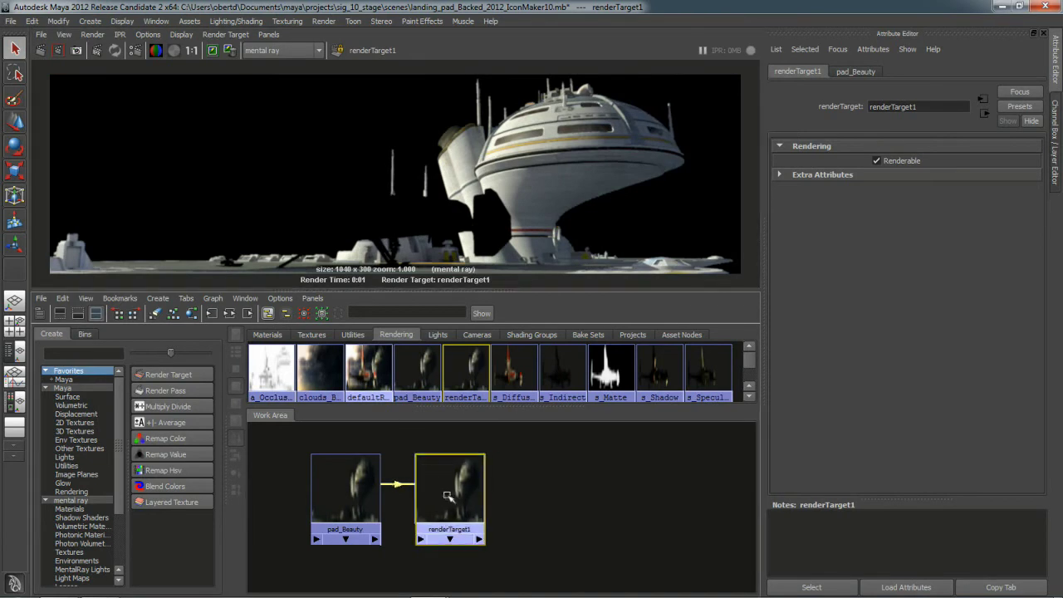
{"action": "mouse_move", "coordinate": [353, 502]}
{"action": "left_mouse_down"}
{"action": "mouse_move", "coordinate": [343, 492]}
{"action": "mouse_move", "coordinate": [345, 502]}
{"action": "left_mouse_up"}
{"action": "left_click", "coordinate": [345, 500]}
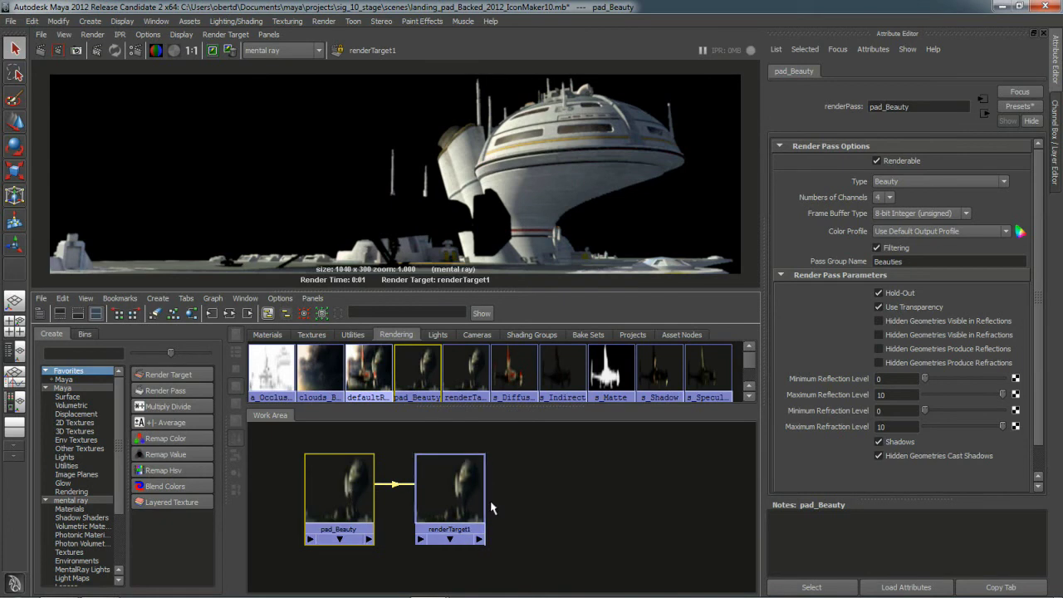
{"action": "middle_click_drag", "start_coordinate": [493, 506], "coordinate": [479, 500], "text": "alt"}
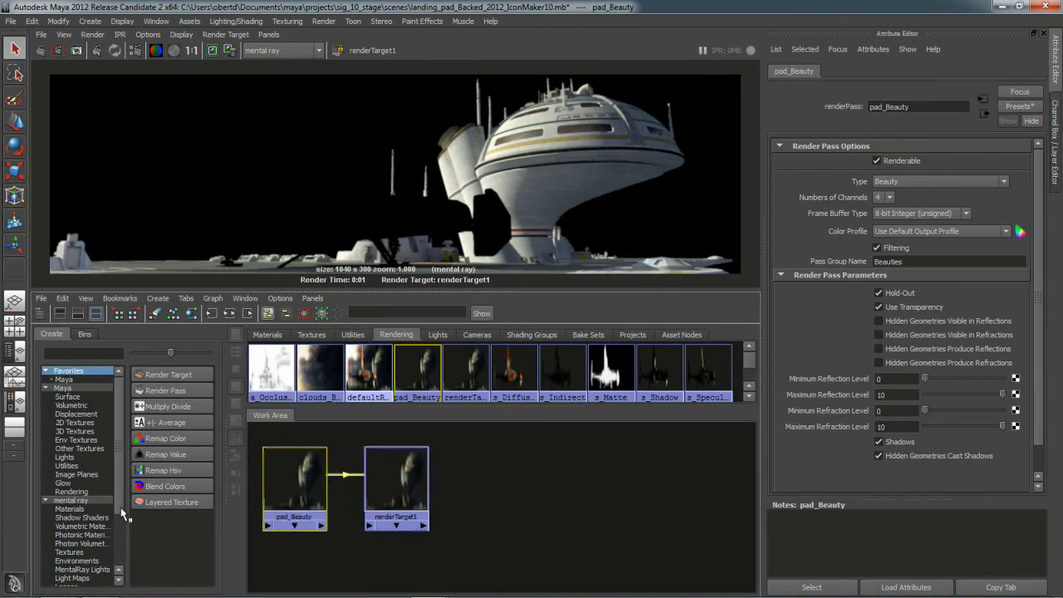
- Create a layered texture fed by s_Indirect, s_Specular_noShadow and s_Diffuse_noShadow passes
{"action": "left_click", "coordinate": [141, 502]}
{"action": "left_click_drag", "start_coordinate": [476, 571], "coordinate": [692, 482]}
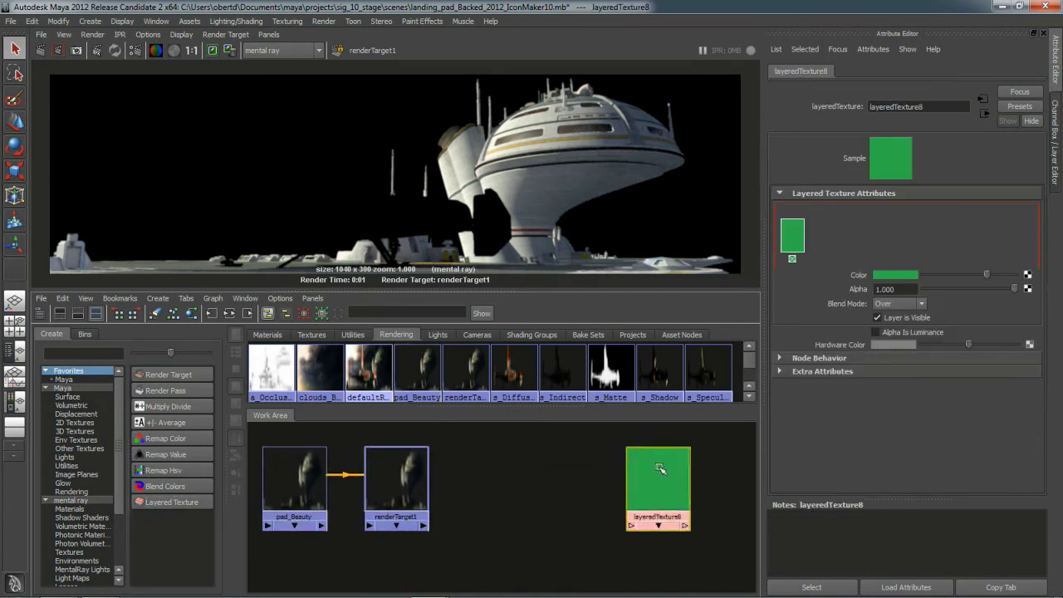
{"action": "middle_click_drag", "start_coordinate": [560, 451], "coordinate": [511, 450], "text": "alt"}
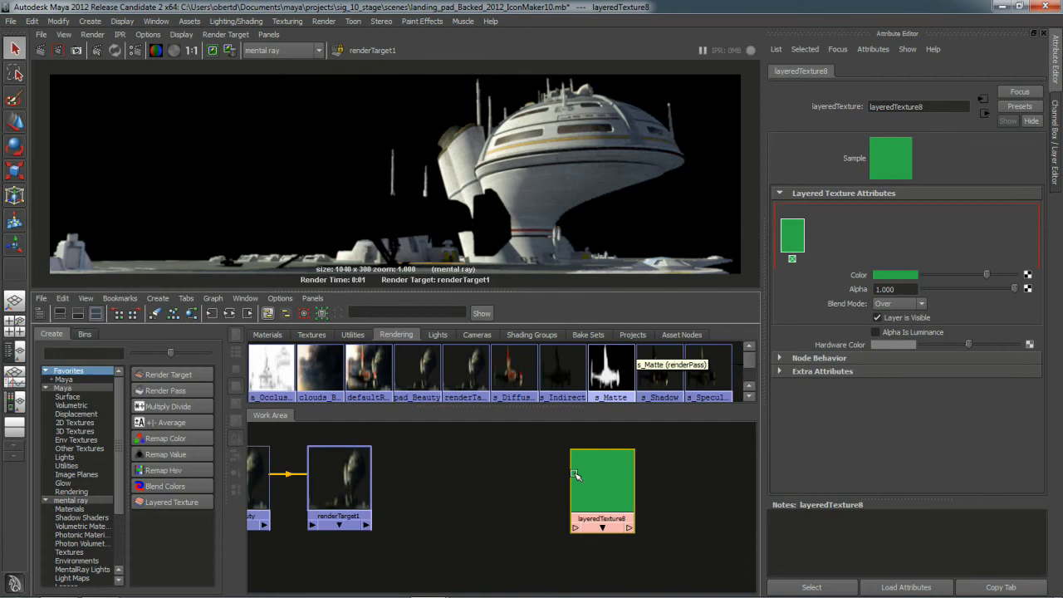
{"action": "middle_click_drag", "start_coordinate": [561, 381], "coordinate": [856, 279]}
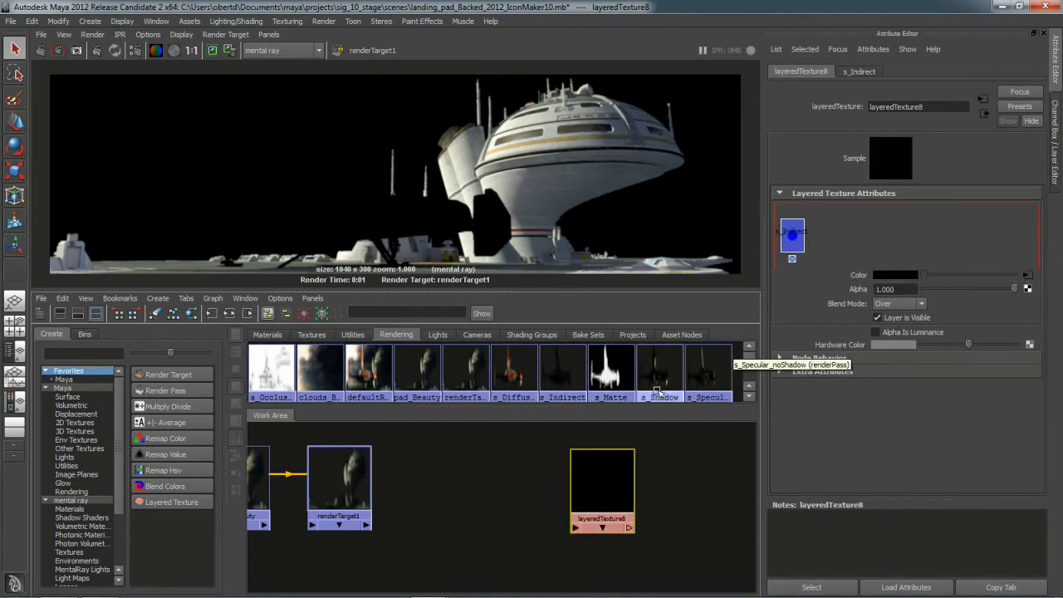
{"action": "middle_click_drag", "start_coordinate": [664, 366], "coordinate": [824, 246]}
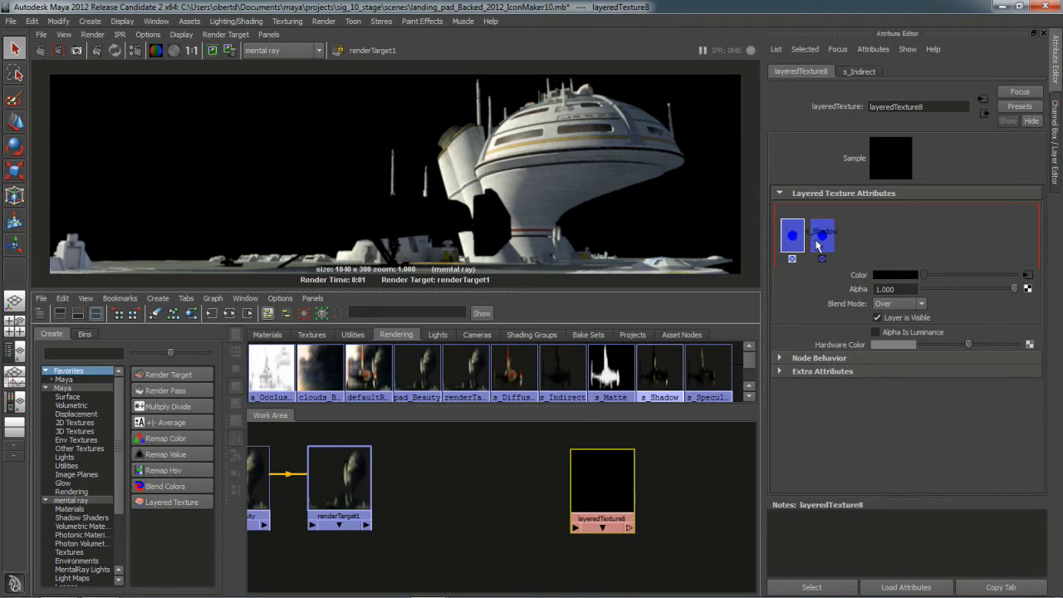
{"action": "middle_click_drag", "start_coordinate": [708, 369], "coordinate": [854, 253]}
{"action": "middle_click_drag", "start_coordinate": [504, 392], "coordinate": [881, 245]}
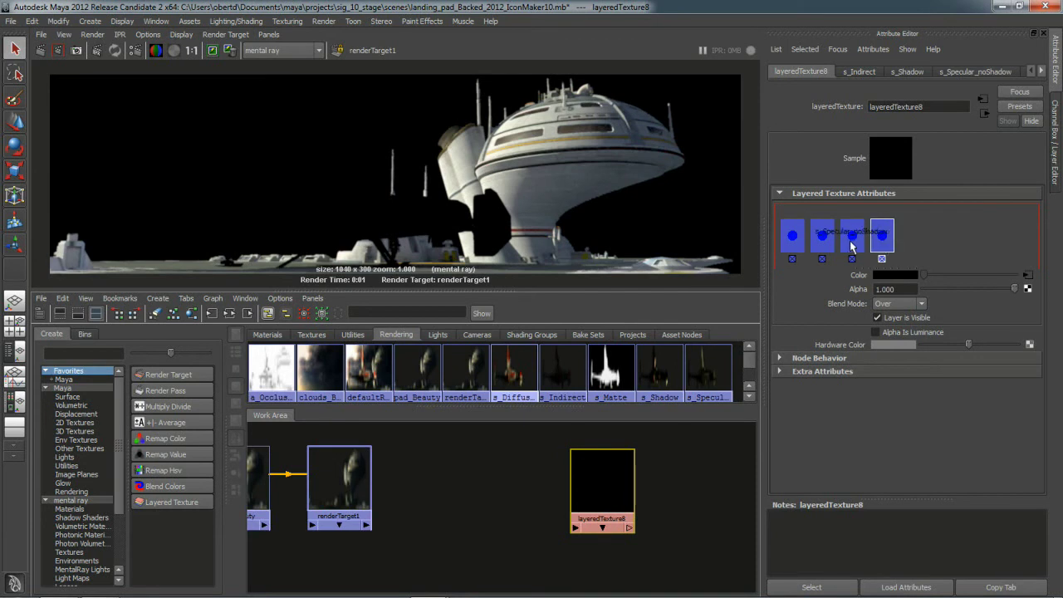
- Keep the other layers on Over and set the first layer's blend mode to Add
{"action": "left_click", "coordinate": [852, 241]}
{"action": "left_click", "coordinate": [895, 304]}
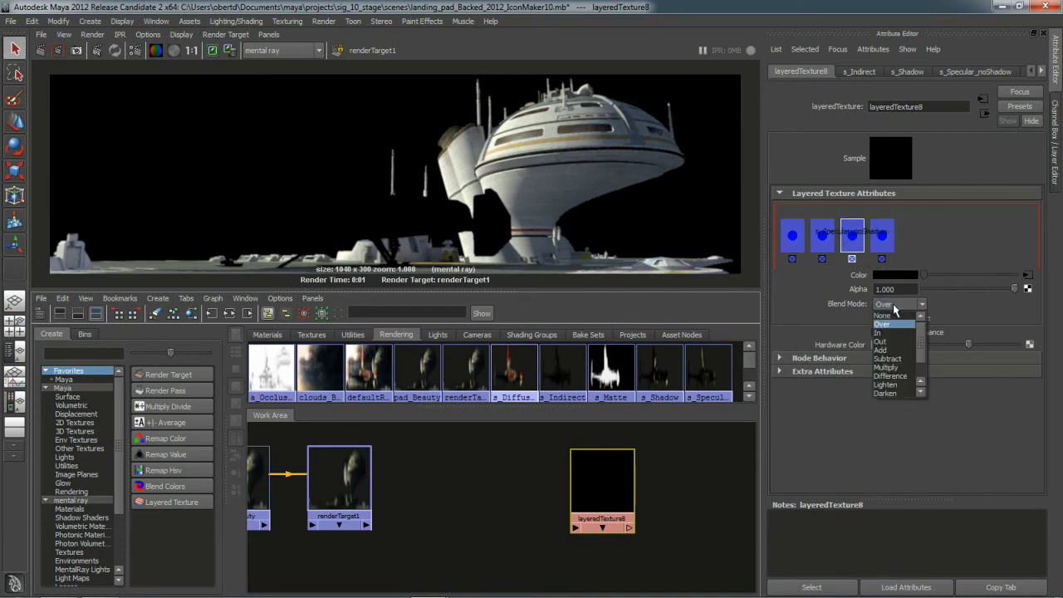
{"action": "left_click", "coordinate": [883, 324]}
{"action": "left_click", "coordinate": [822, 236]}
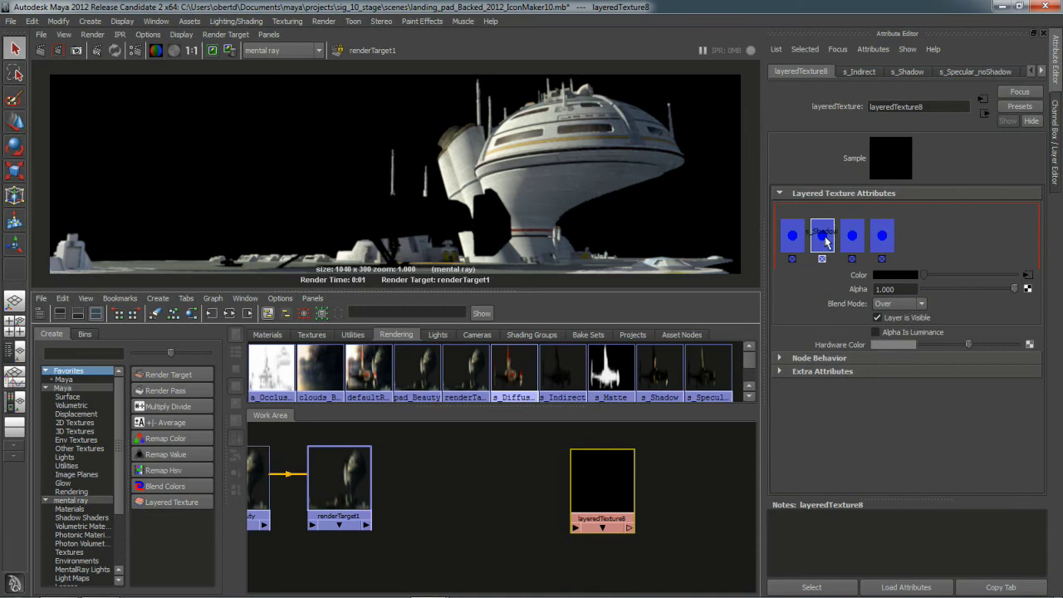
{"action": "left_click", "coordinate": [892, 305]}
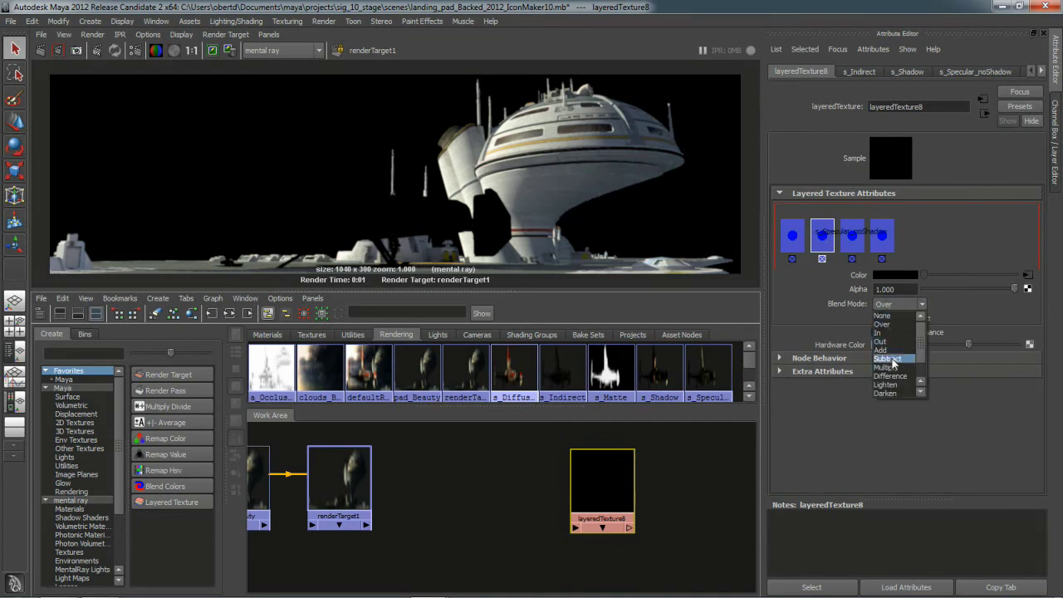
{"action": "left_click", "coordinate": [882, 324]}
{"action": "left_click", "coordinate": [792, 237]}
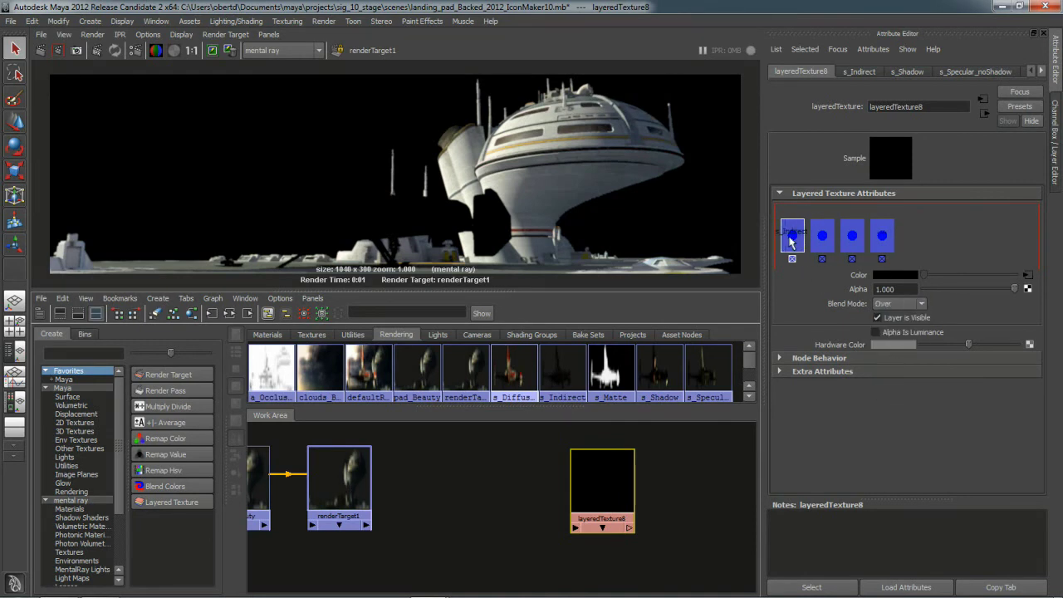
{"action": "left_click", "coordinate": [892, 305]}
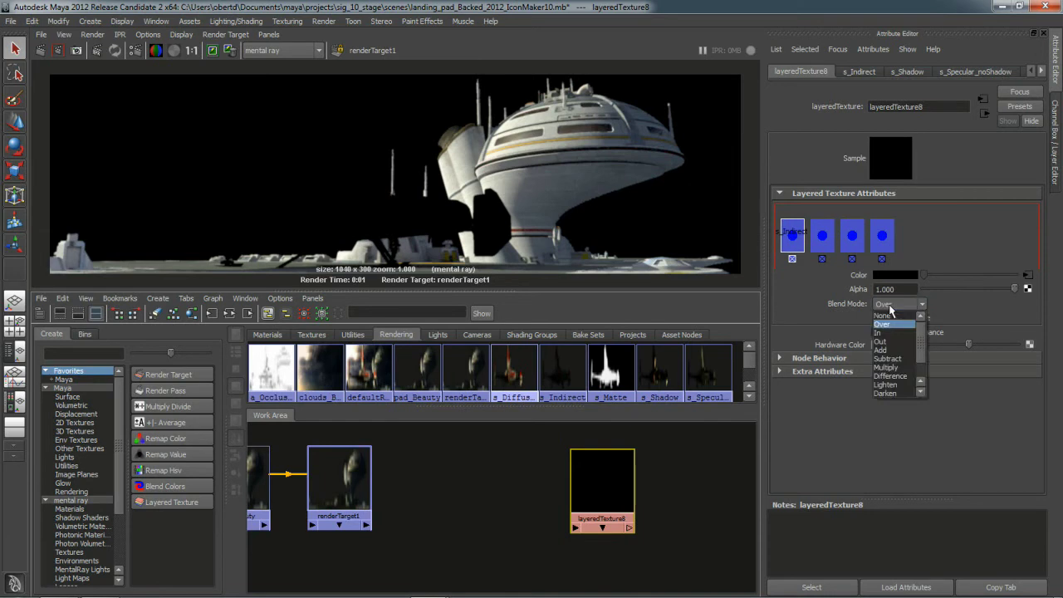
{"action": "left_click", "coordinate": [891, 345]}
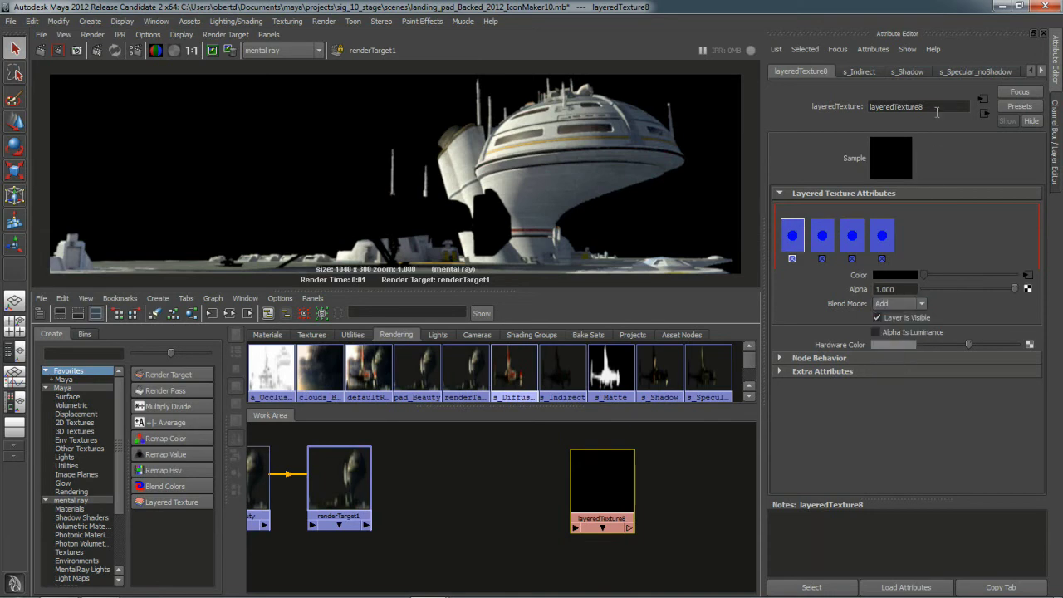
- Rename the layered texture node to ship_comp
{"action": "double_click", "coordinate": [937, 110]}
{"action": "left_click", "coordinate": [923, 106]}
{"action": "left_click_drag", "start_coordinate": [933, 106], "coordinate": [861, 110]}
{"action": "type", "text": "ship_comp"}
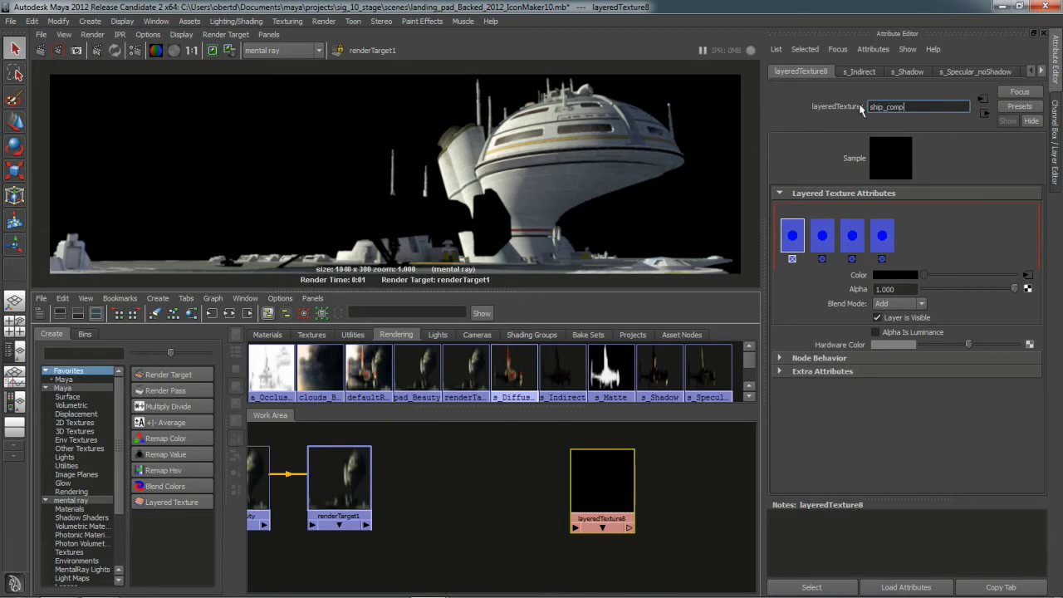
{"action": "key", "text": "Return"}
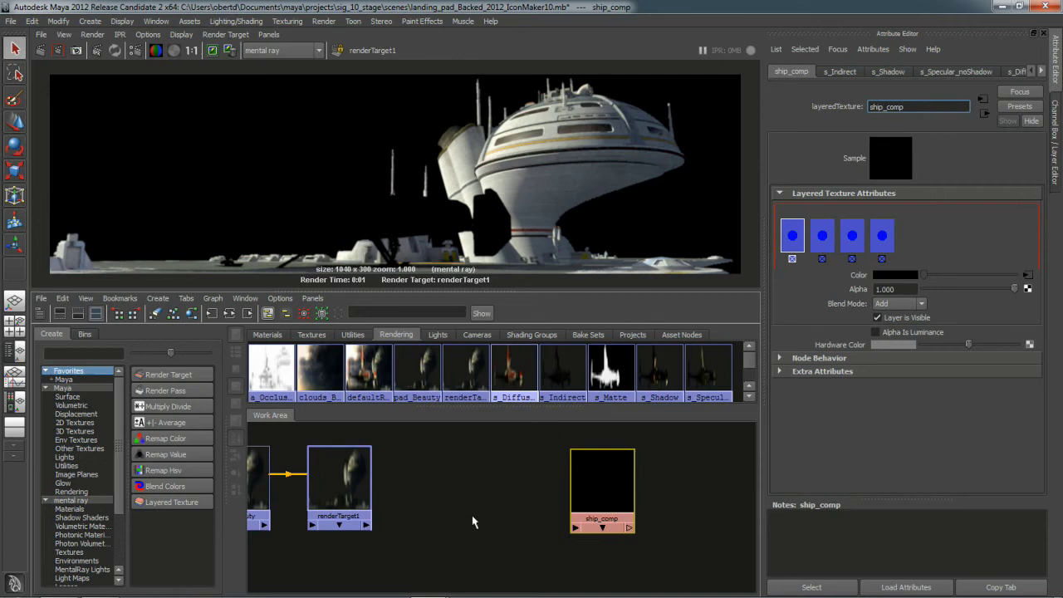
- Create a new render target beside ship_comp and name it renderTarget_ship
{"action": "scroll", "coordinate": [475, 517], "scroll_direction": "down", "scroll_amount": 2}
{"action": "left_click_drag", "start_coordinate": [587, 498], "coordinate": [474, 498]}
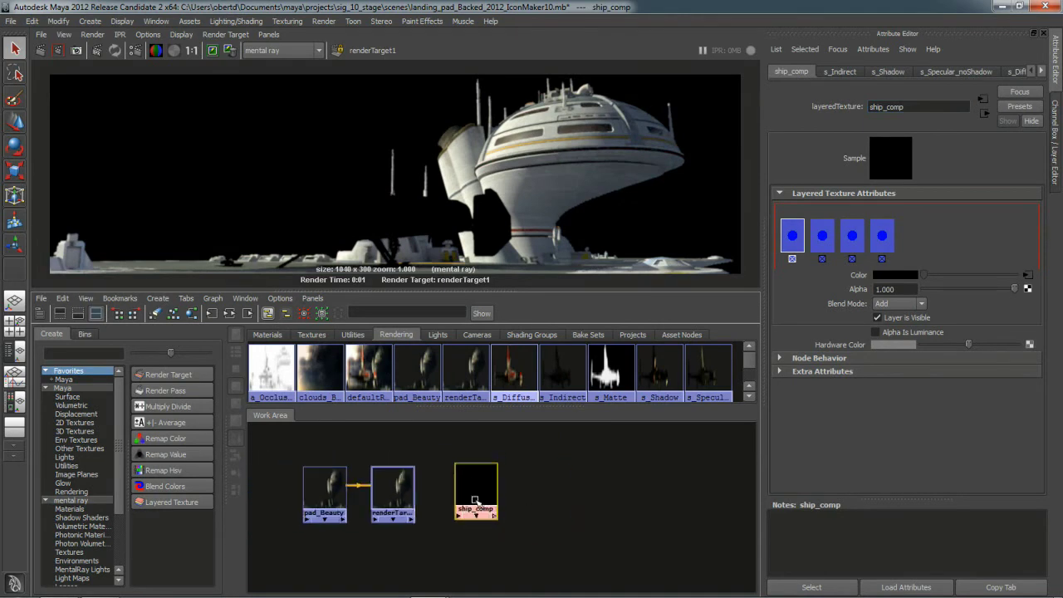
{"action": "left_click", "coordinate": [158, 376]}
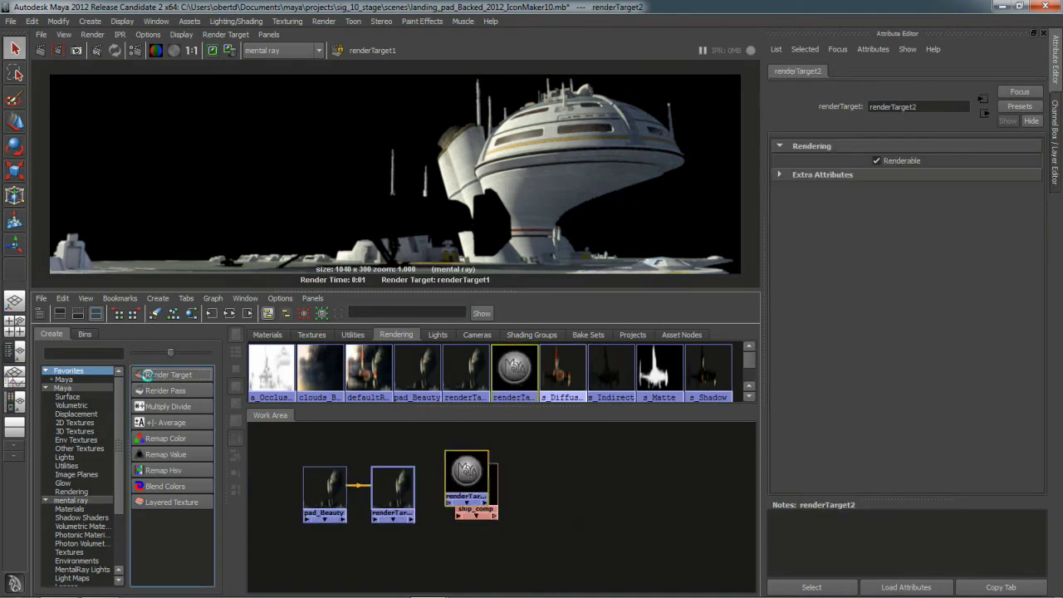
{"action": "double_click", "coordinate": [932, 106]}
{"action": "left_click", "coordinate": [934, 106]}
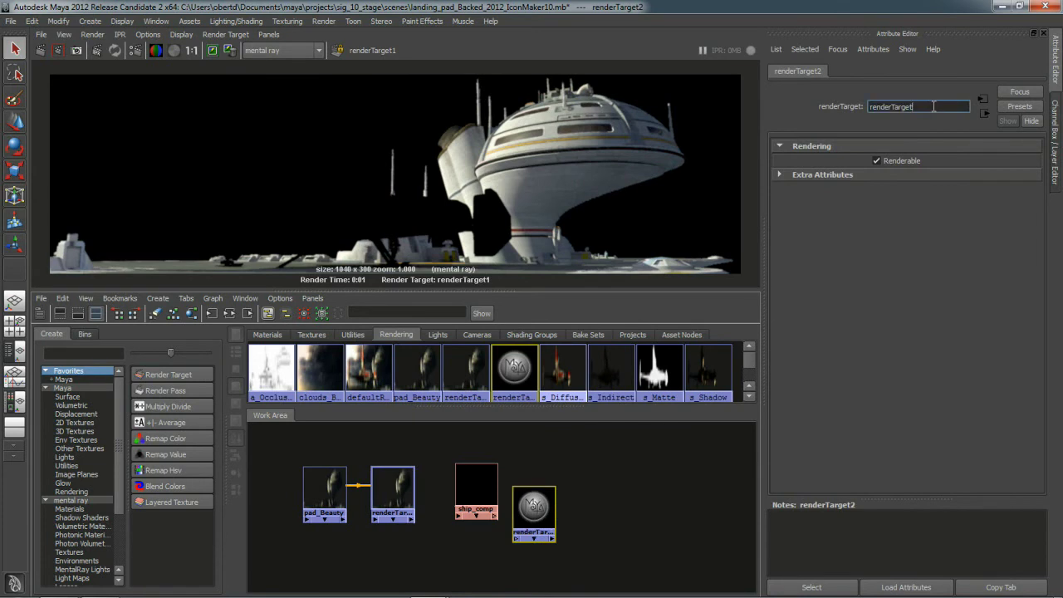
{"action": "type", "text": "_ship"}
{"action": "key", "text": "Return"}
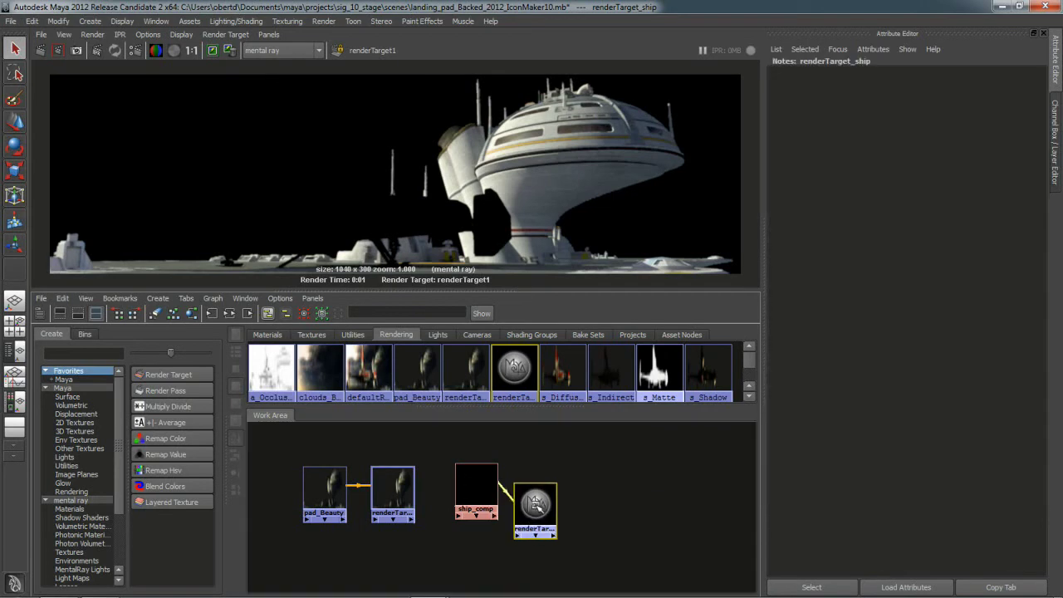
- Graph renderTarget_ship's connections to defaultRenderLayer and ship_comp
{"action": "left_click", "coordinate": [534, 504]}
{"action": "left_click", "coordinate": [211, 314]}
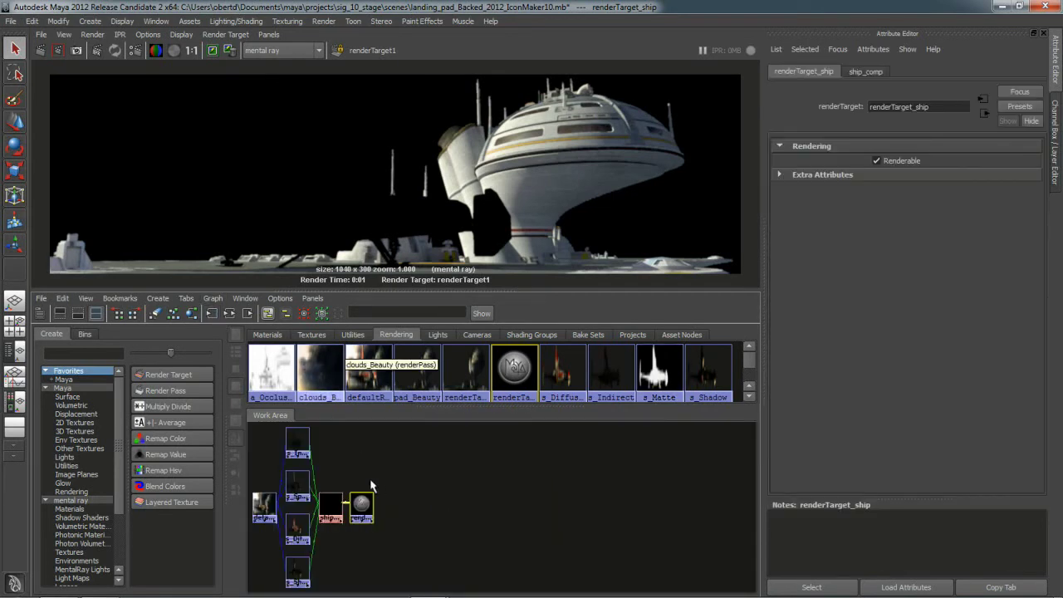
{"action": "left_click", "coordinate": [279, 497]}
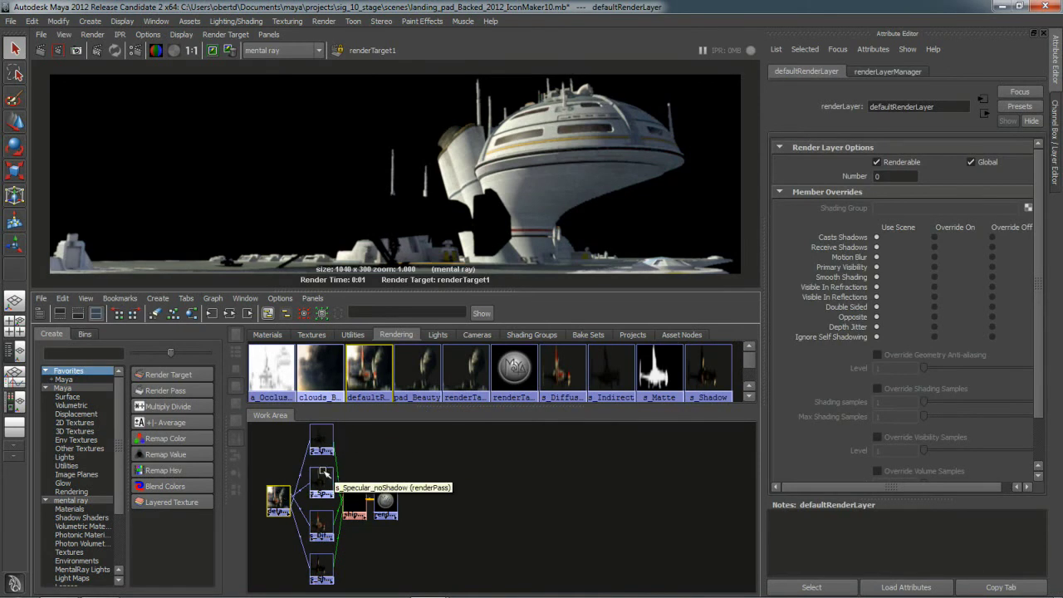
{"action": "left_click", "coordinate": [354, 508]}
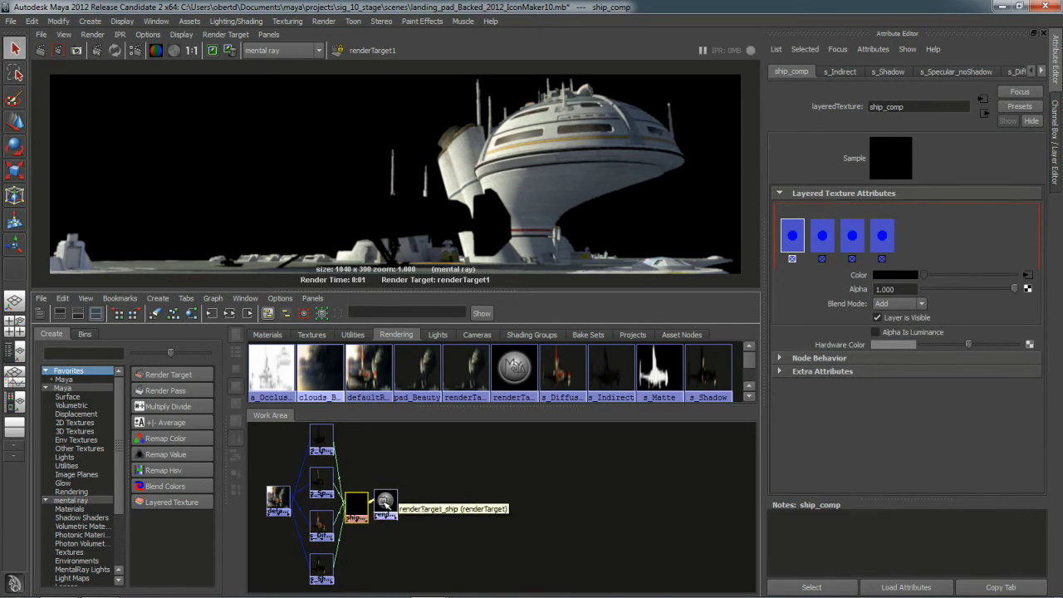
- Display renderTarget_ship in Render View and move its node below ship_comp
{"action": "left_click", "coordinate": [391, 504]}
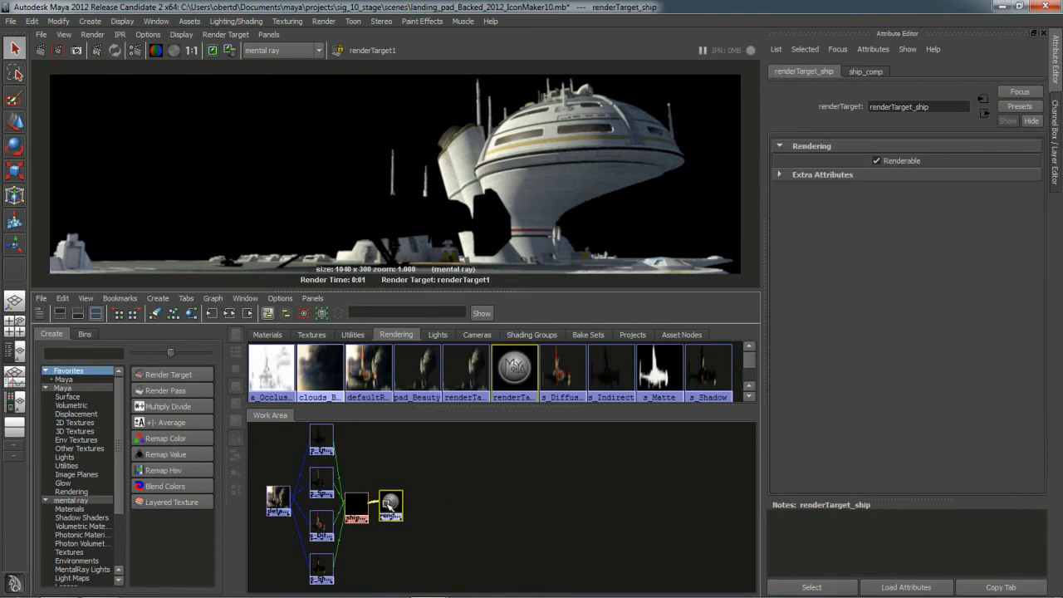
{"action": "left_click", "coordinate": [217, 35]}
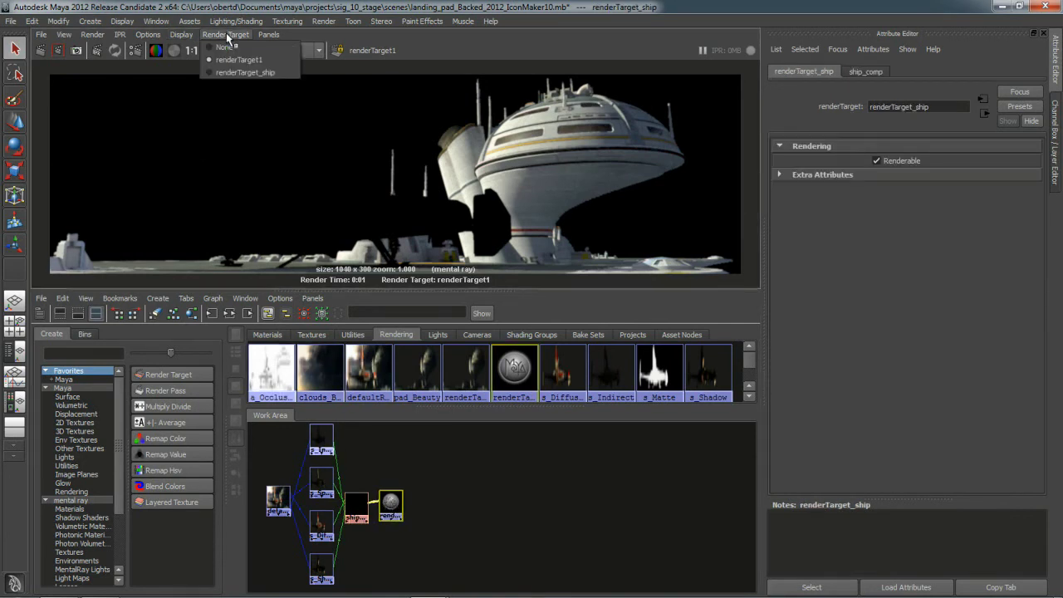
{"action": "left_click", "coordinate": [242, 73]}
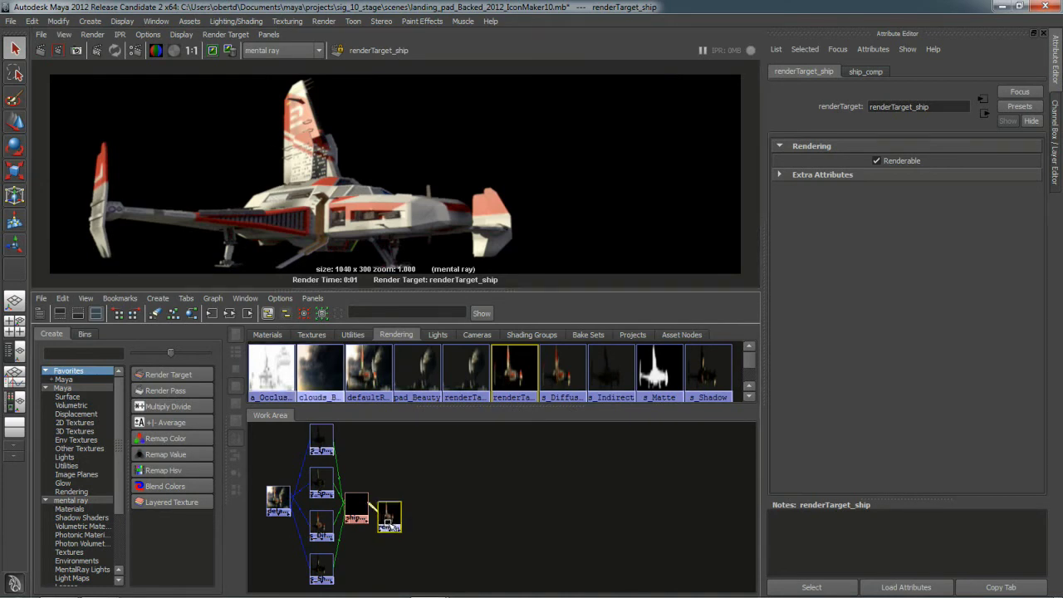
{"action": "left_click_drag", "start_coordinate": [390, 505], "coordinate": [392, 541]}
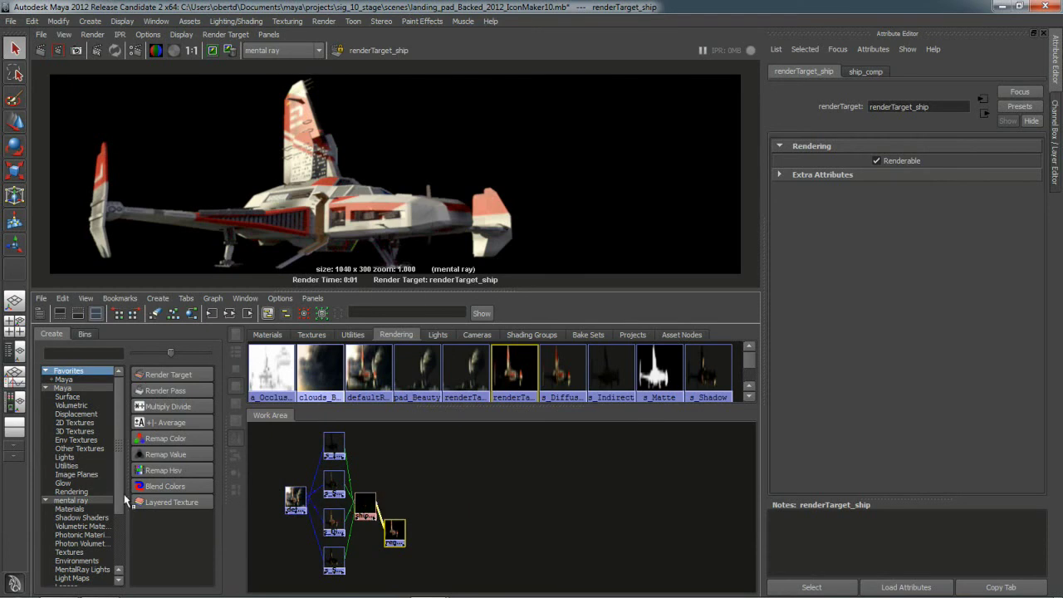
- Create layeredTexture9 with ship_comp as a layer Color and s_Shadow as its Alpha
{"action": "left_click", "coordinate": [148, 505]}
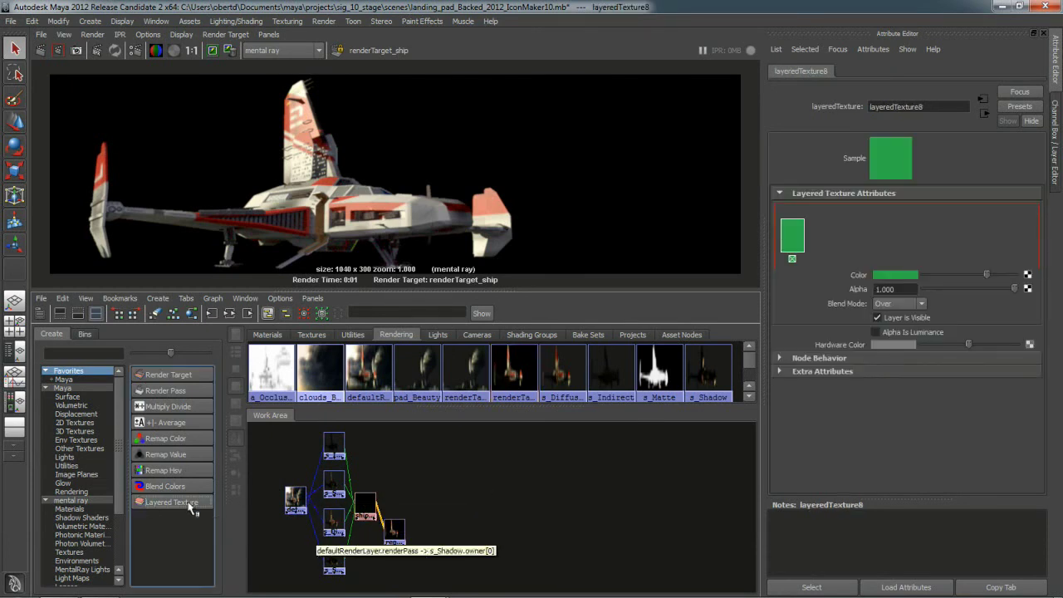
{"action": "middle_click_drag", "start_coordinate": [190, 505], "coordinate": [507, 517]}
{"action": "left_click_drag", "start_coordinate": [507, 511], "coordinate": [474, 491]}
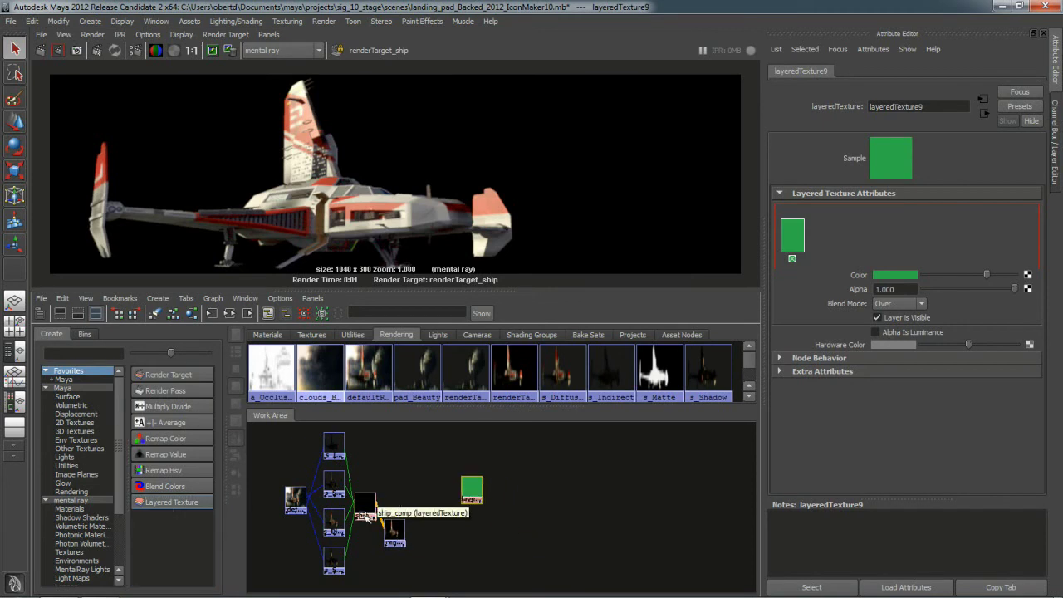
{"action": "middle_click_drag", "start_coordinate": [364, 509], "coordinate": [820, 276]}
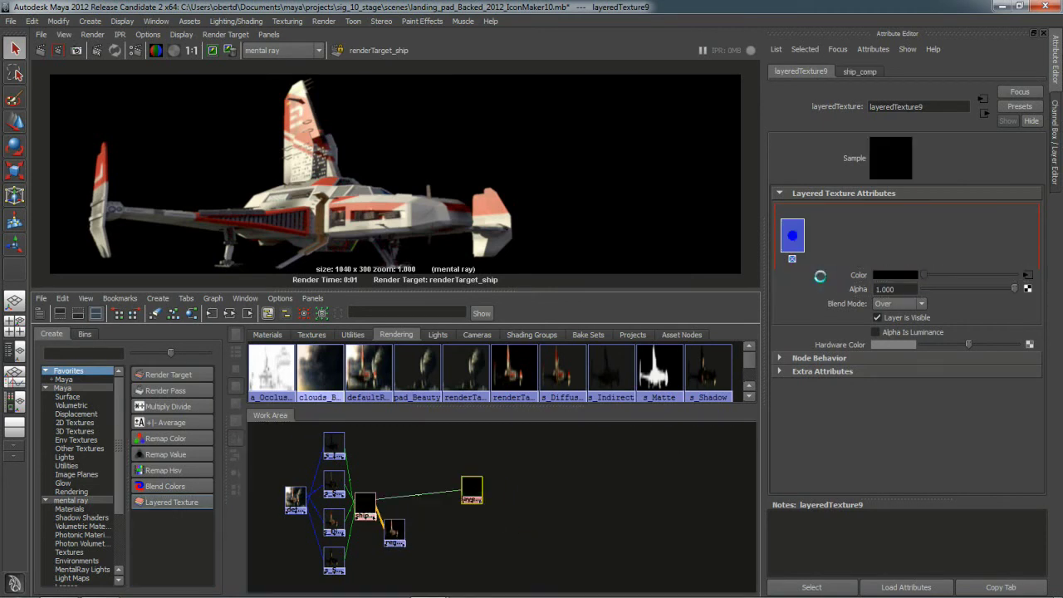
{"action": "middle_click_drag", "start_coordinate": [706, 370], "coordinate": [849, 295]}
{"action": "left_click_drag", "start_coordinate": [470, 484], "coordinate": [414, 484]}
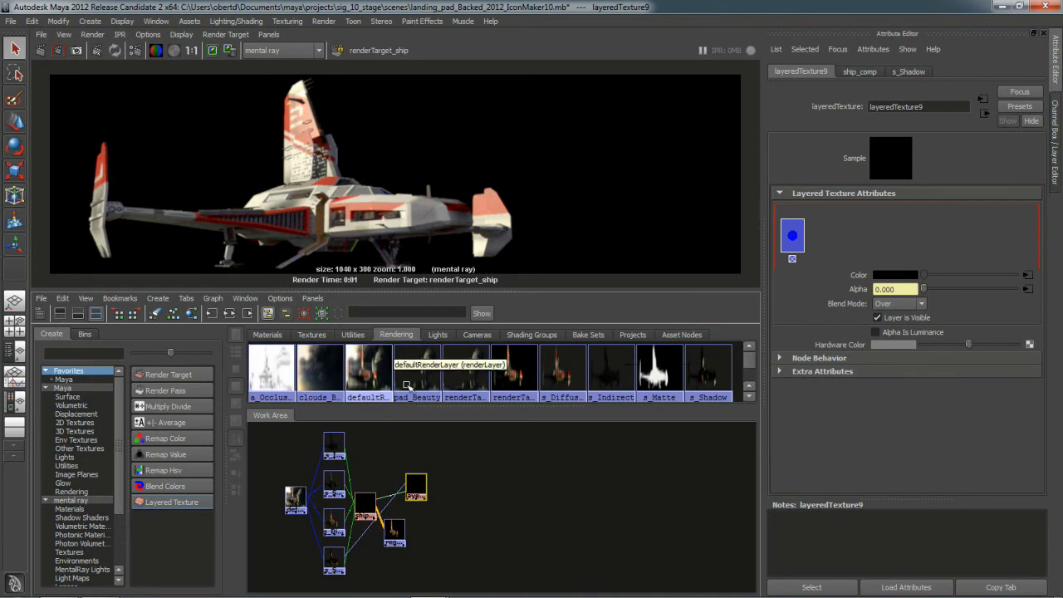
- Add pad_Beauty (with its Alpha connected) and clouds_Beauty as further layers of layeredTexture9
{"action": "middle_click_drag", "start_coordinate": [407, 387], "coordinate": [831, 254]}
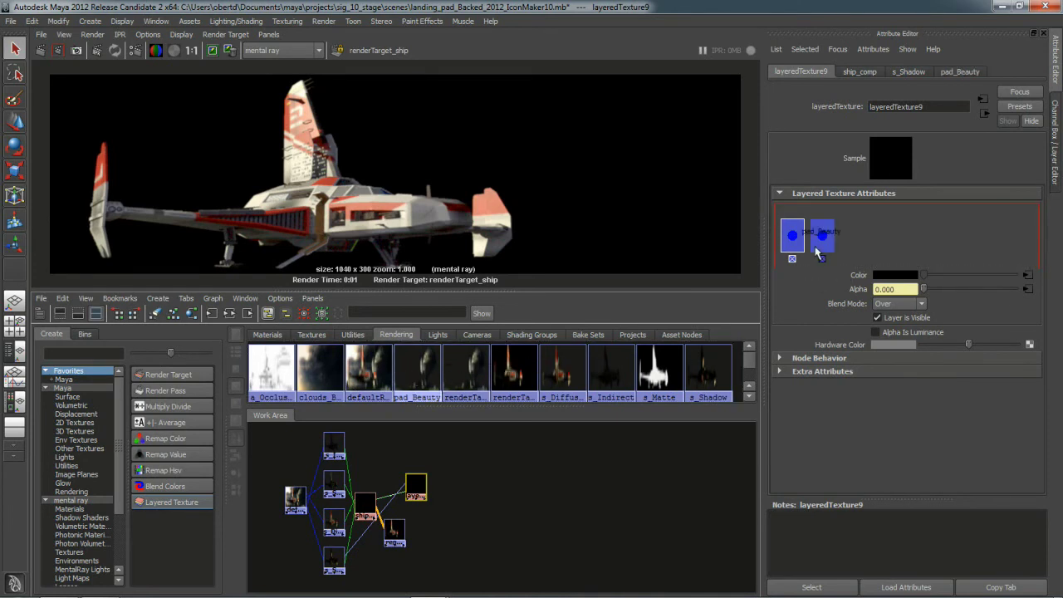
{"action": "left_click", "coordinate": [820, 242]}
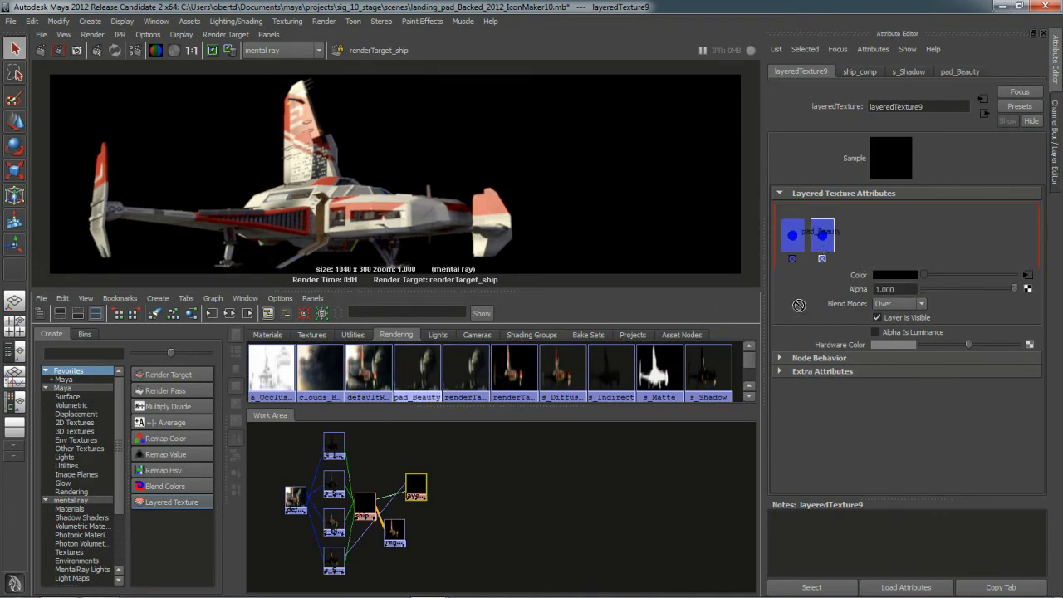
{"action": "middle_click_drag", "start_coordinate": [799, 305], "coordinate": [837, 290]}
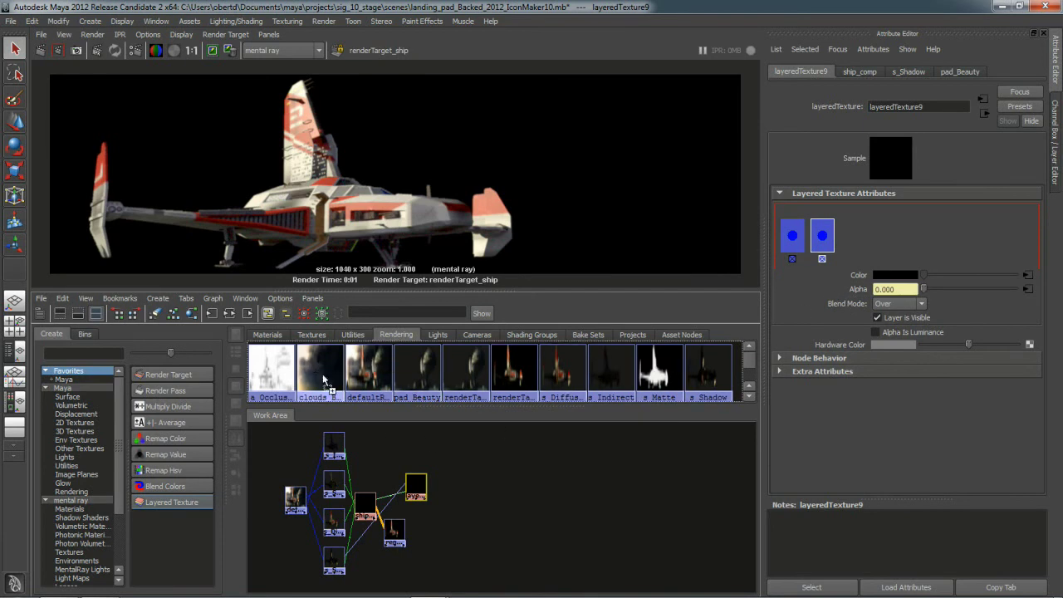
{"action": "middle_click_drag", "start_coordinate": [324, 380], "coordinate": [853, 238]}
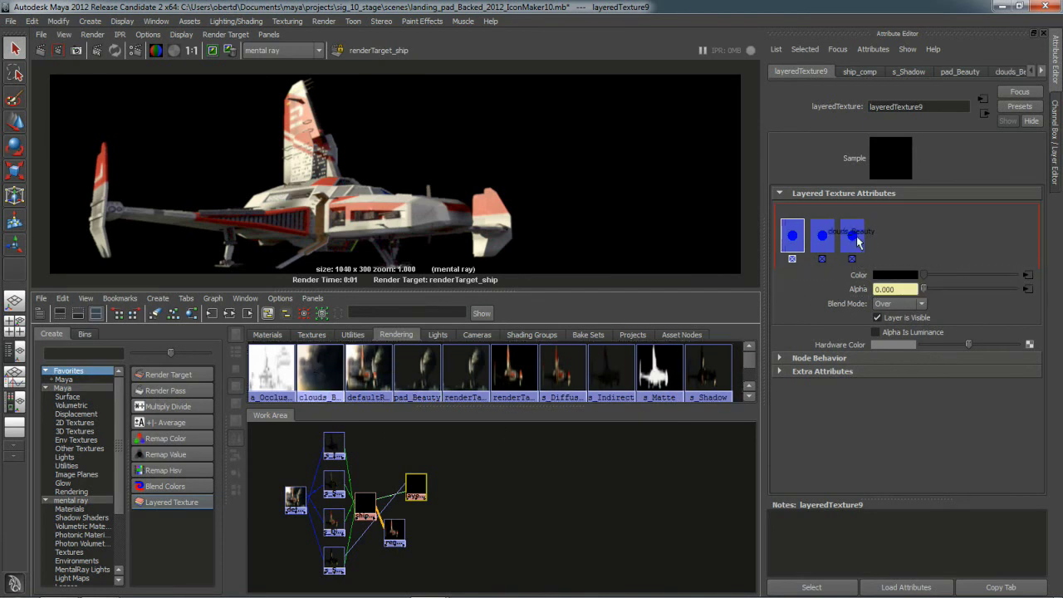
{"action": "left_click", "coordinate": [858, 241]}
{"action": "left_click", "coordinate": [822, 239]}
{"action": "left_click", "coordinate": [796, 242]}
- Add a_Occlusion as a fourth layer and set its Blend Mode to Multiply
{"action": "middle_click_drag", "start_coordinate": [277, 378], "coordinate": [781, 236]}
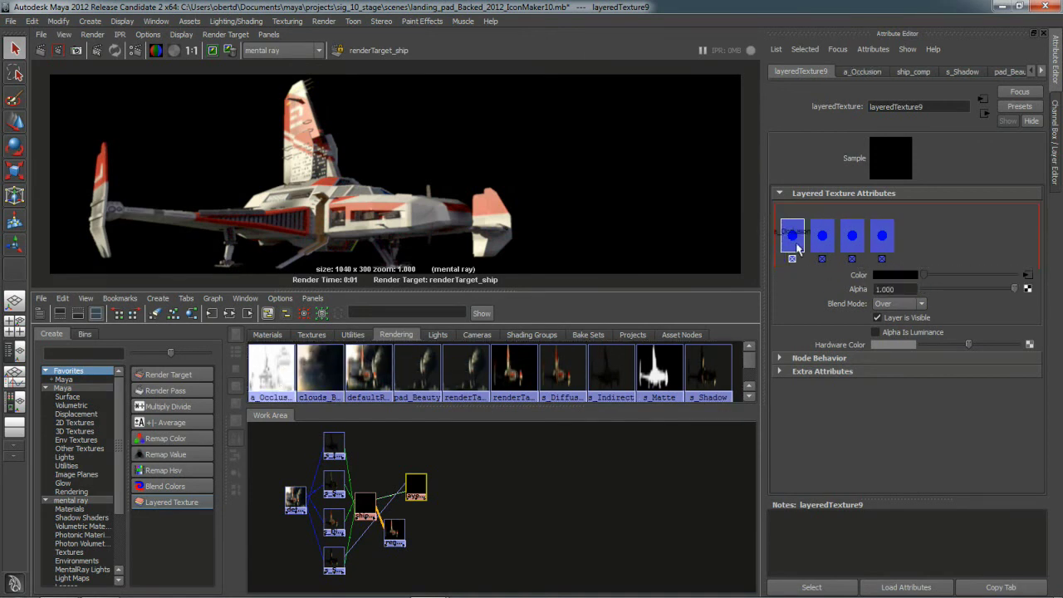
{"action": "left_click", "coordinate": [896, 303]}
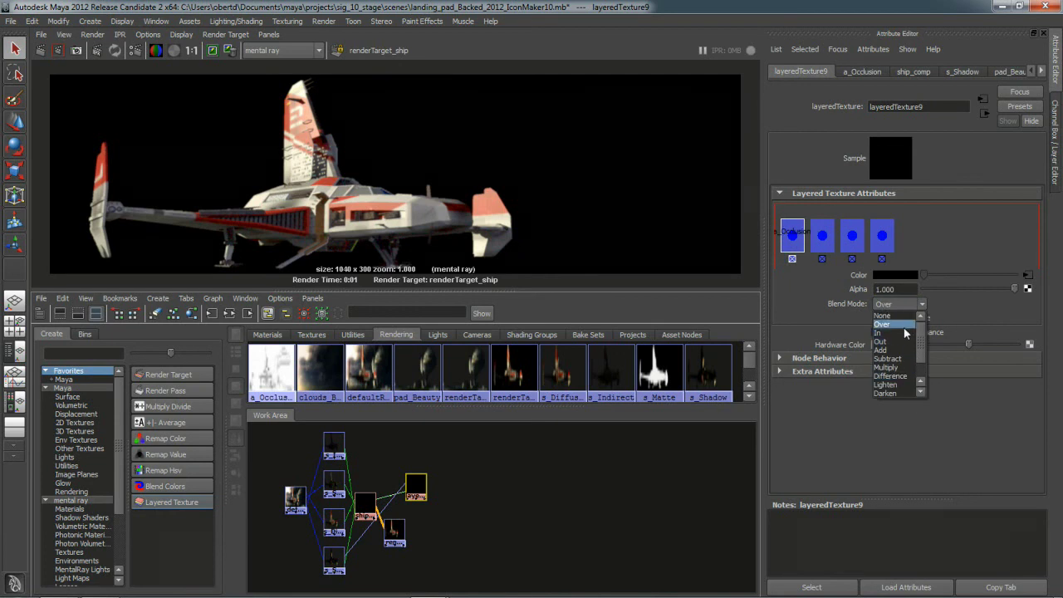
{"action": "left_click", "coordinate": [894, 368]}
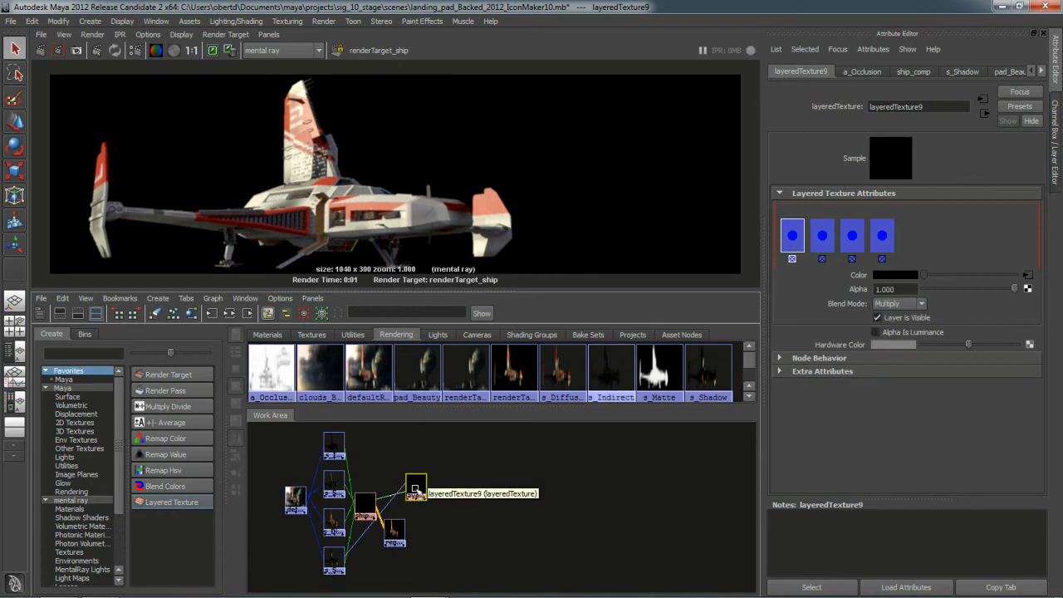
{"action": "left_click_drag", "start_coordinate": [418, 477], "coordinate": [425, 483]}
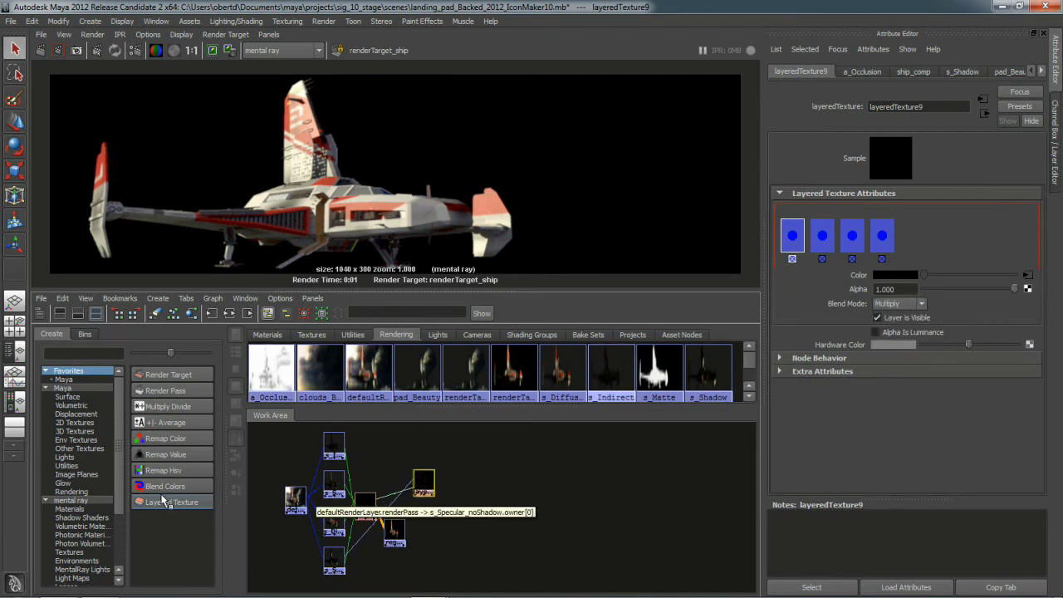
- Create a render target node and name it renderTarget_done
{"action": "left_click", "coordinate": [152, 378]}
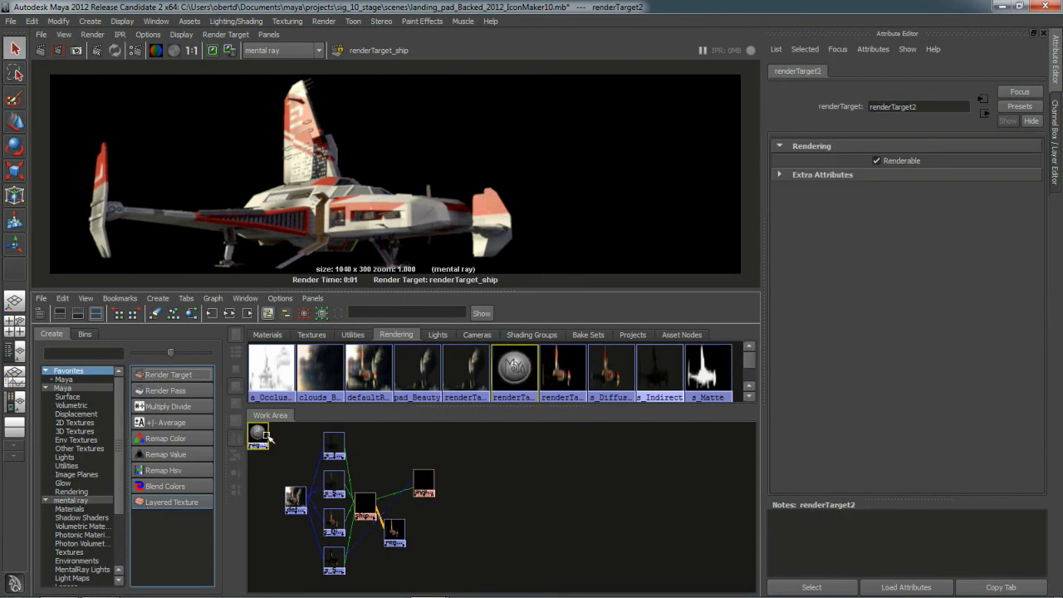
{"action": "left_click", "coordinate": [928, 107]}
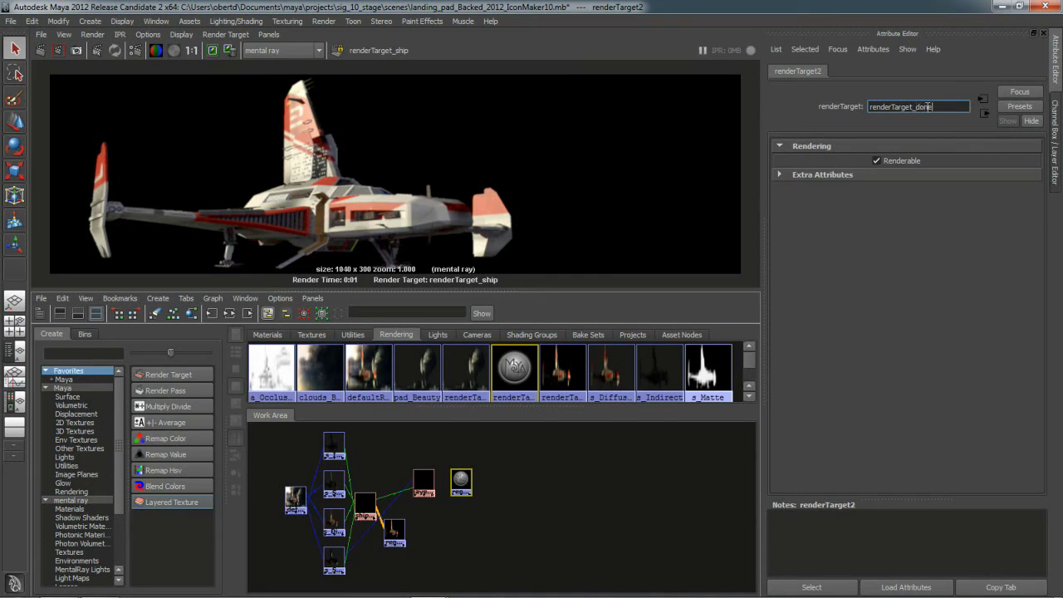
{"action": "key", "text": "Return"}
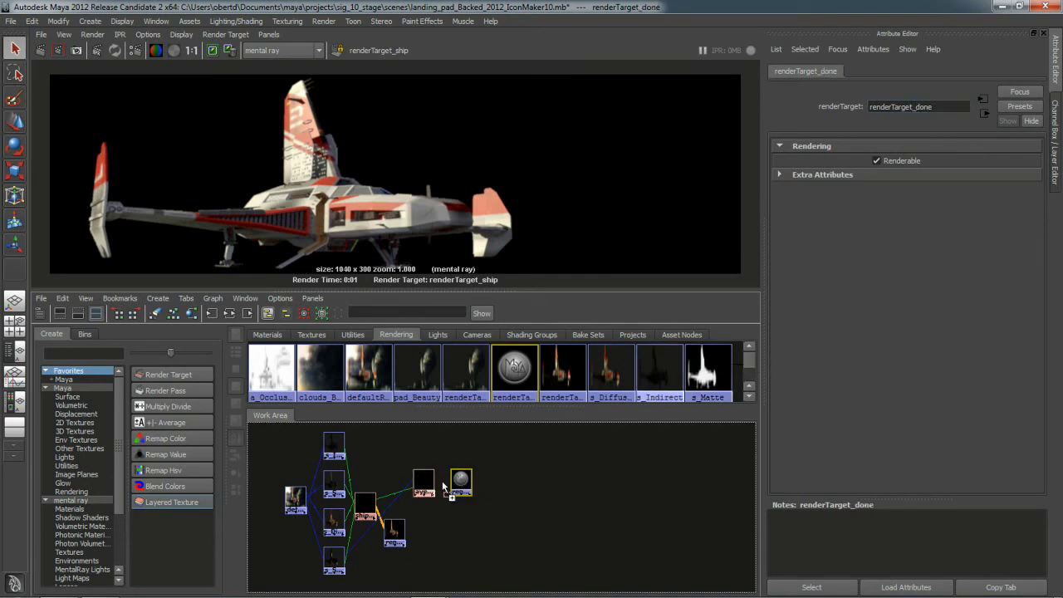
{"action": "left_click_drag", "start_coordinate": [461, 482], "coordinate": [453, 486]}
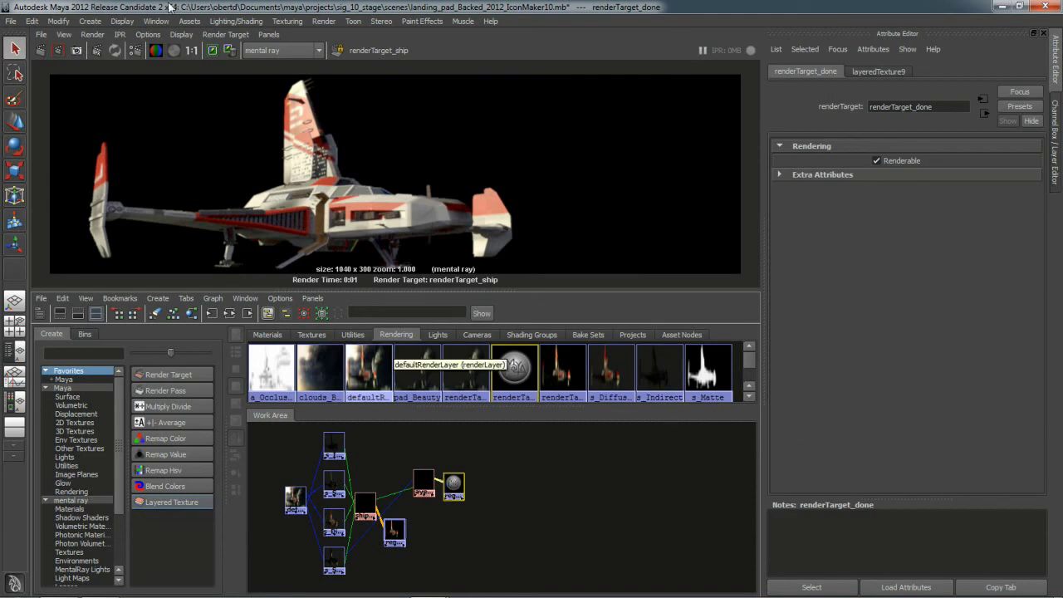
- Show renderTarget_done in the Render View and render the composite
{"action": "left_click", "coordinate": [223, 35]}
{"action": "left_click", "coordinate": [239, 73]}
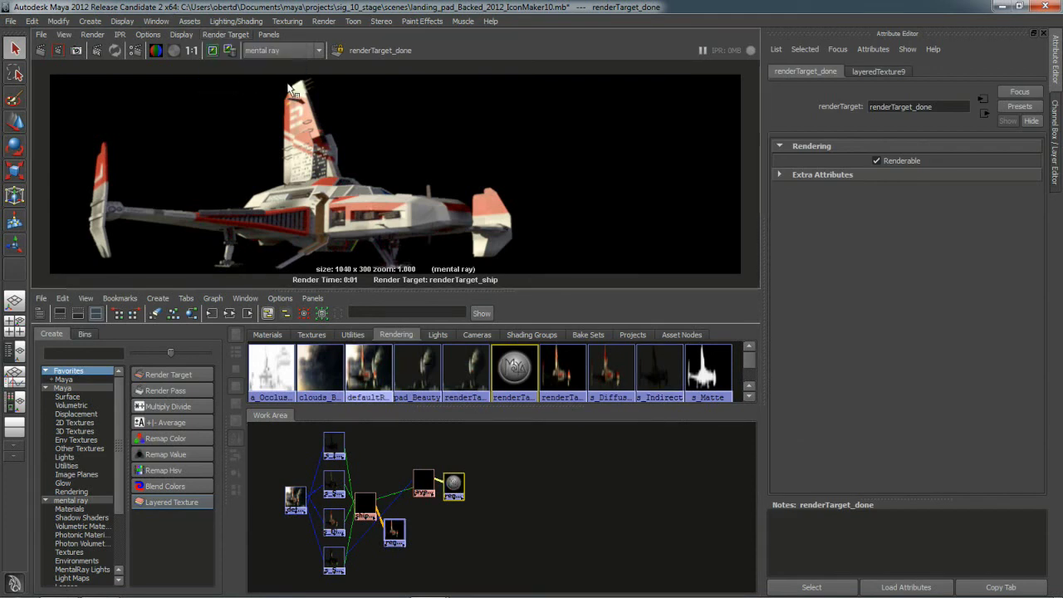
{"action": "left_click", "coordinate": [40, 51]}
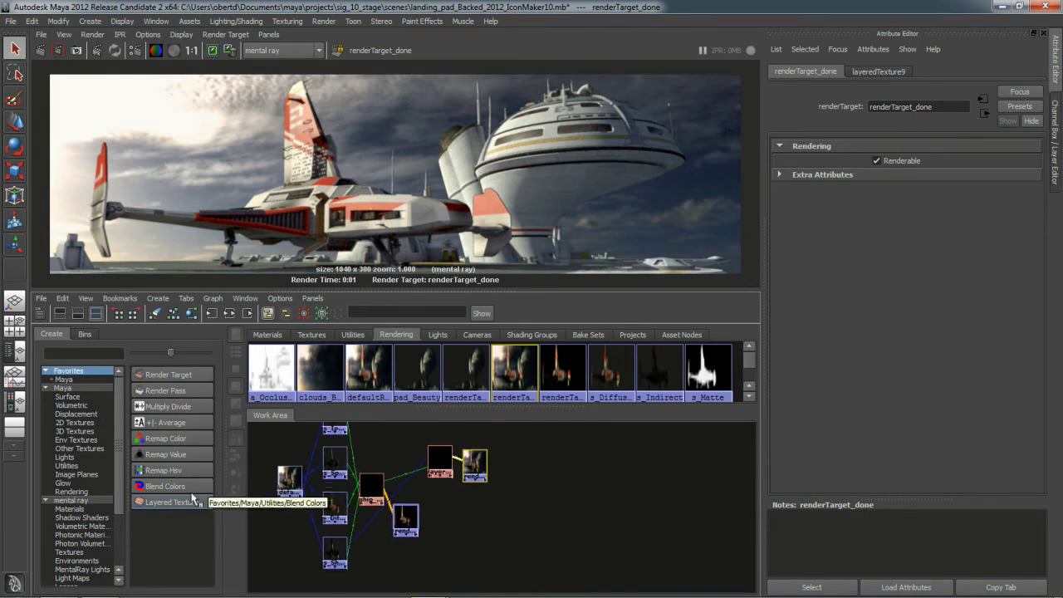
- Create a remapHsv1 node and place it next to layeredTexture9
{"action": "left_click", "coordinate": [158, 470]}
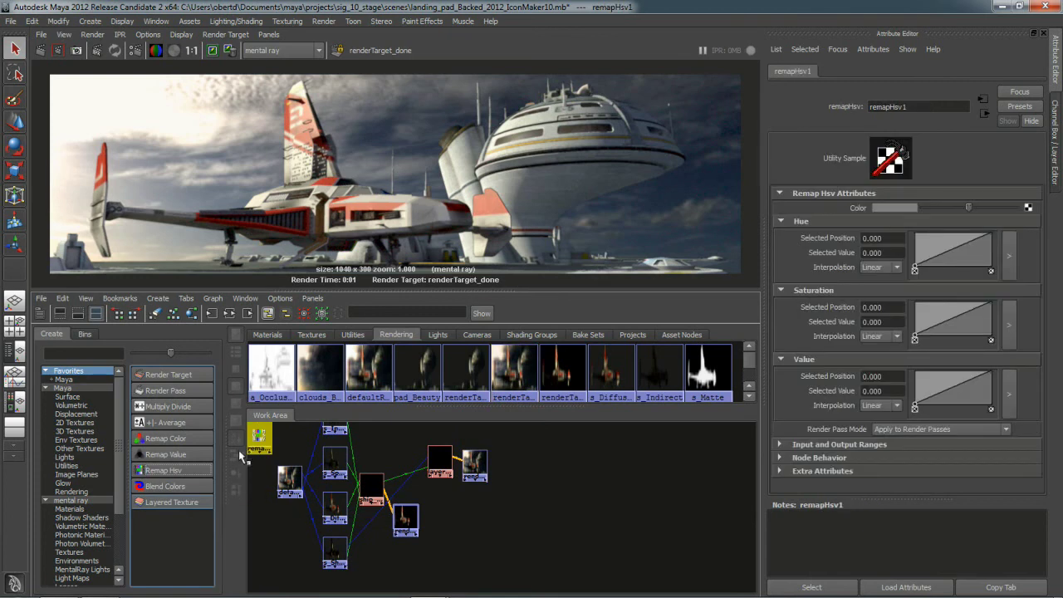
{"action": "left_click_drag", "start_coordinate": [257, 437], "coordinate": [407, 463]}
{"action": "left_click_drag", "start_coordinate": [408, 519], "coordinate": [443, 536]}
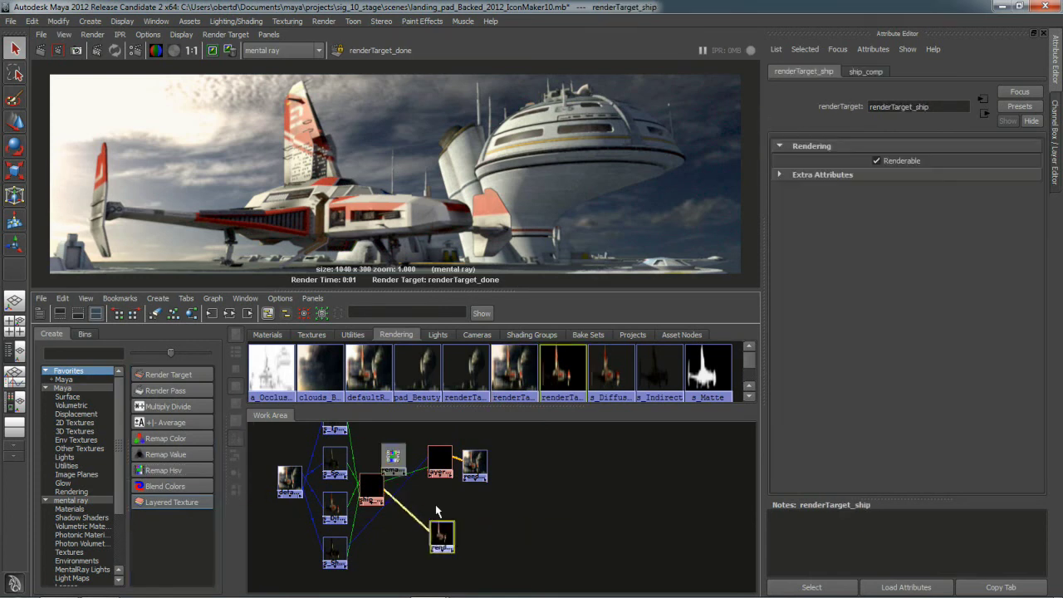
{"action": "middle_click_drag", "start_coordinate": [446, 456], "coordinate": [825, 208]}
- Connect remapHsv1 into the Color of layeredTexture9's second layer
{"action": "left_click", "coordinate": [445, 451]}
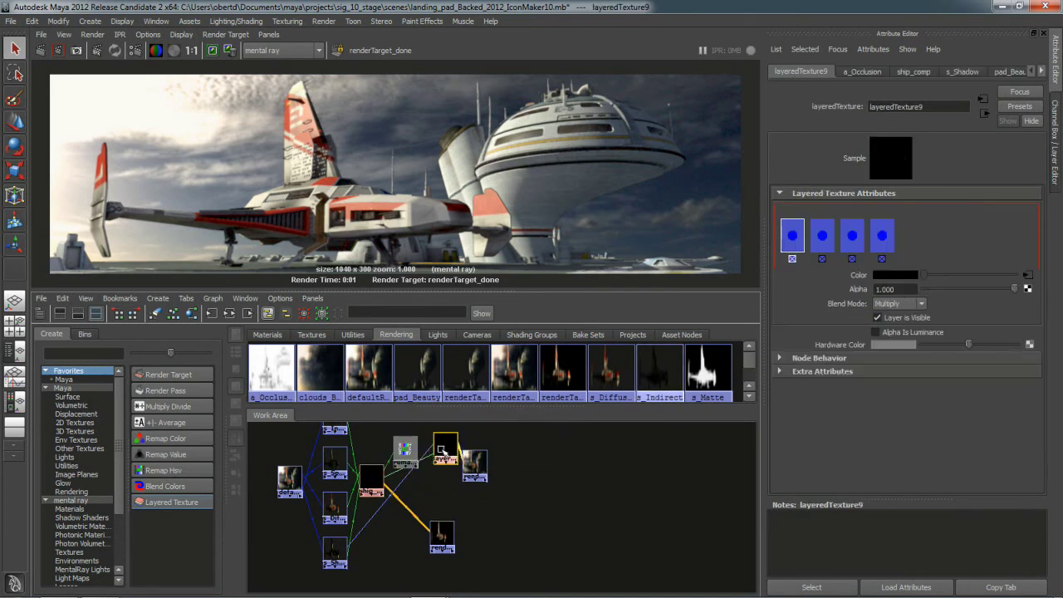
{"action": "left_click", "coordinate": [819, 240]}
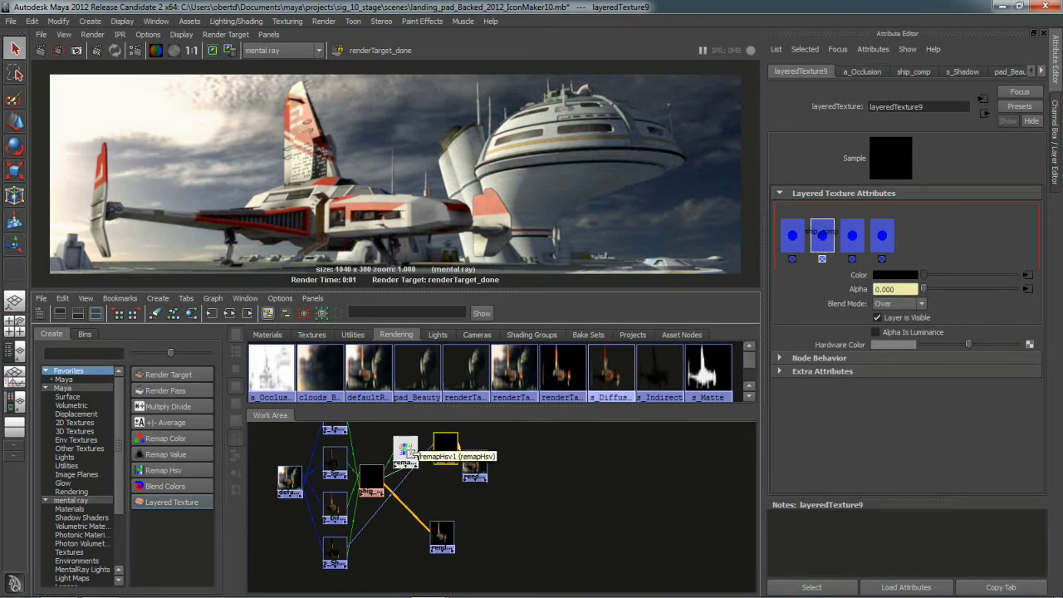
{"action": "middle_click_drag", "start_coordinate": [406, 450], "coordinate": [896, 275]}
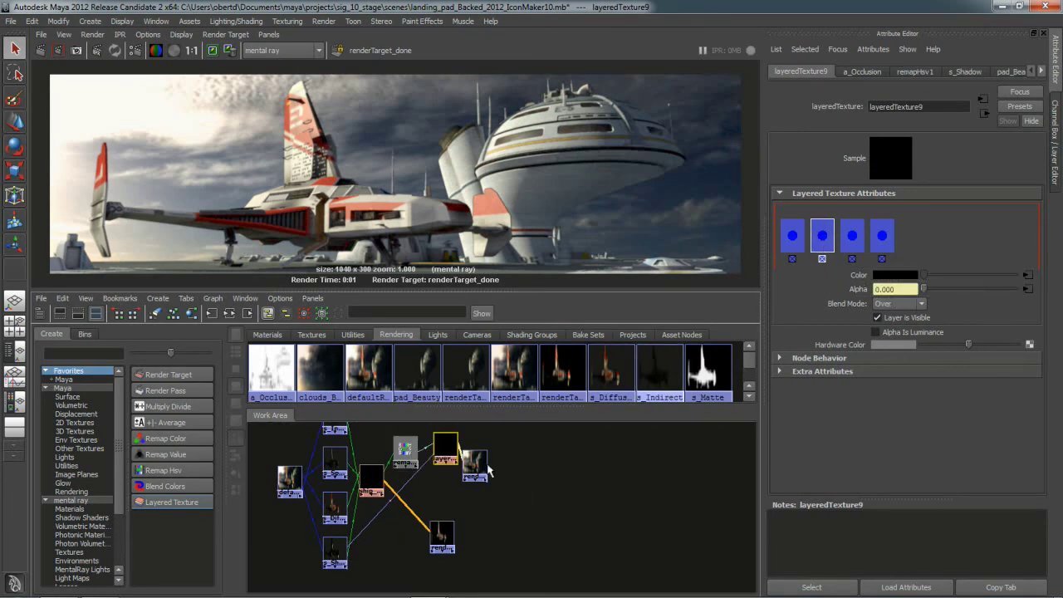
{"action": "left_click_drag", "start_coordinate": [475, 466], "coordinate": [506, 482]}
{"action": "left_click", "coordinate": [447, 453]}
{"action": "left_click_drag", "start_coordinate": [447, 452], "coordinate": [450, 479]}
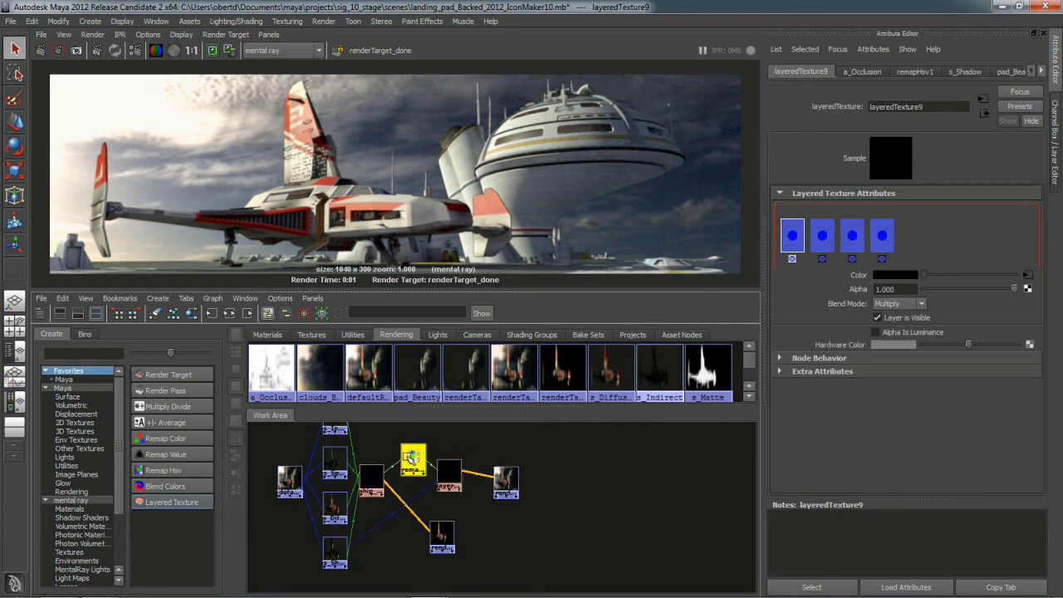
{"action": "left_click", "coordinate": [406, 454]}
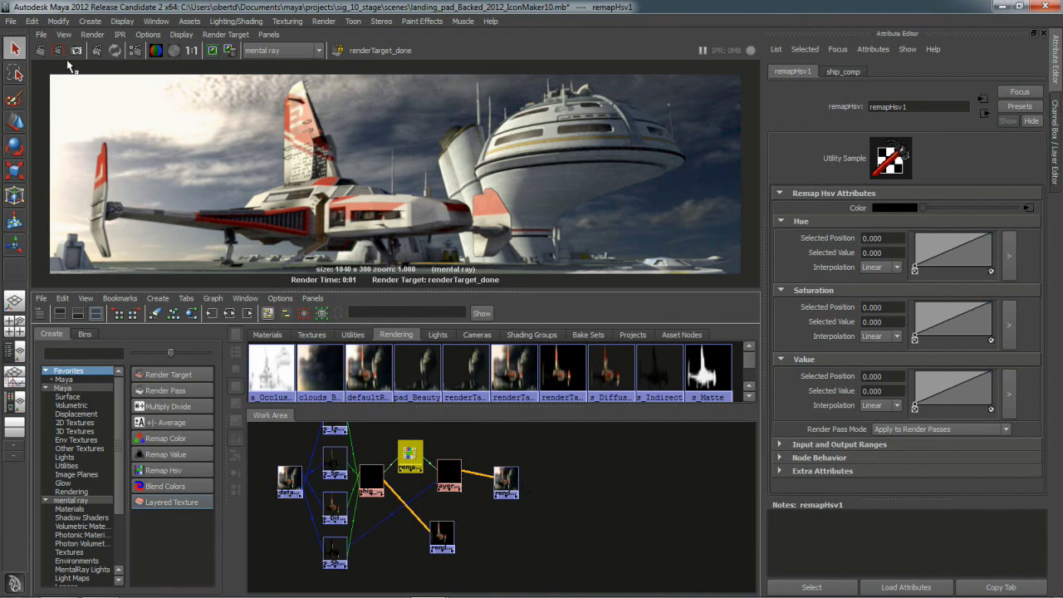
- Start an IPR region preview and lower remapHsv1's Saturation ramp end to 0.440
{"action": "left_click", "coordinate": [96, 50]}
{"action": "left_click_drag", "start_coordinate": [48, 76], "coordinate": [746, 283]}
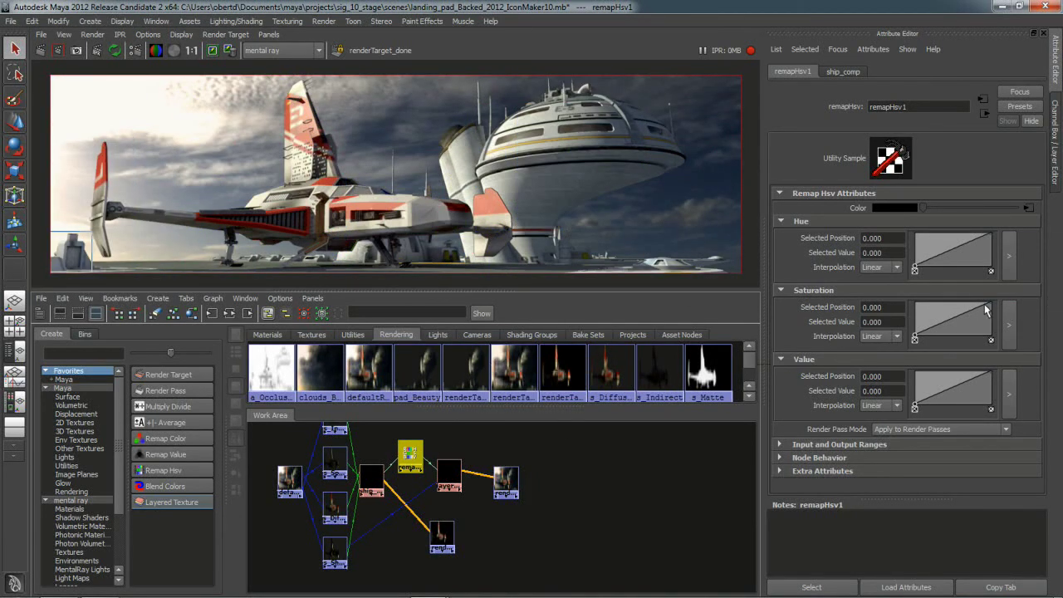
{"action": "left_click_drag", "start_coordinate": [991, 304], "coordinate": [990, 325]}
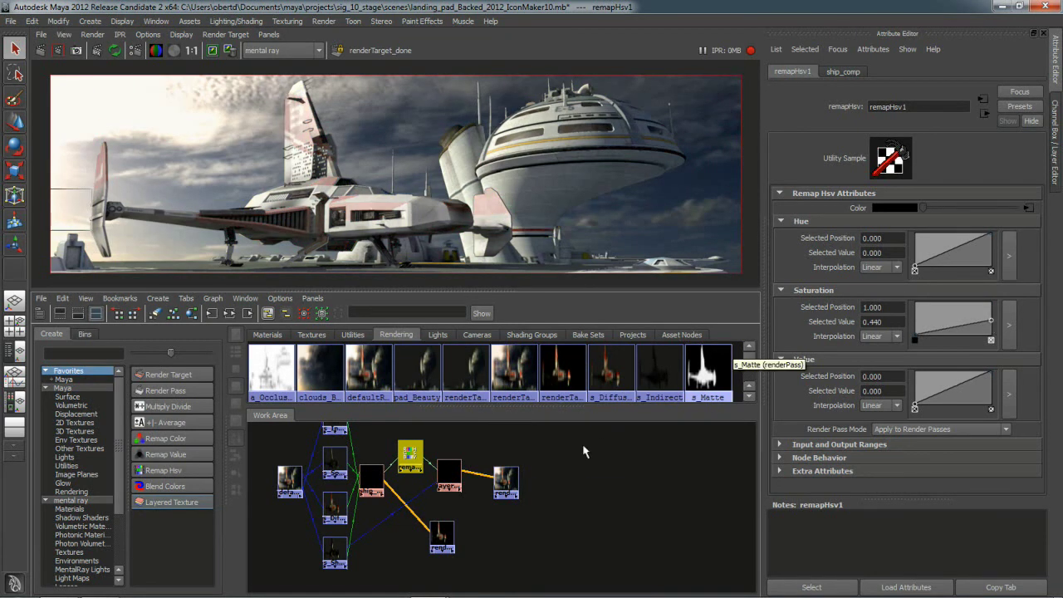
- Reduce the occlusion layer's Alpha in layeredTexture9 to 0.095
{"action": "left_click", "coordinate": [505, 480]}
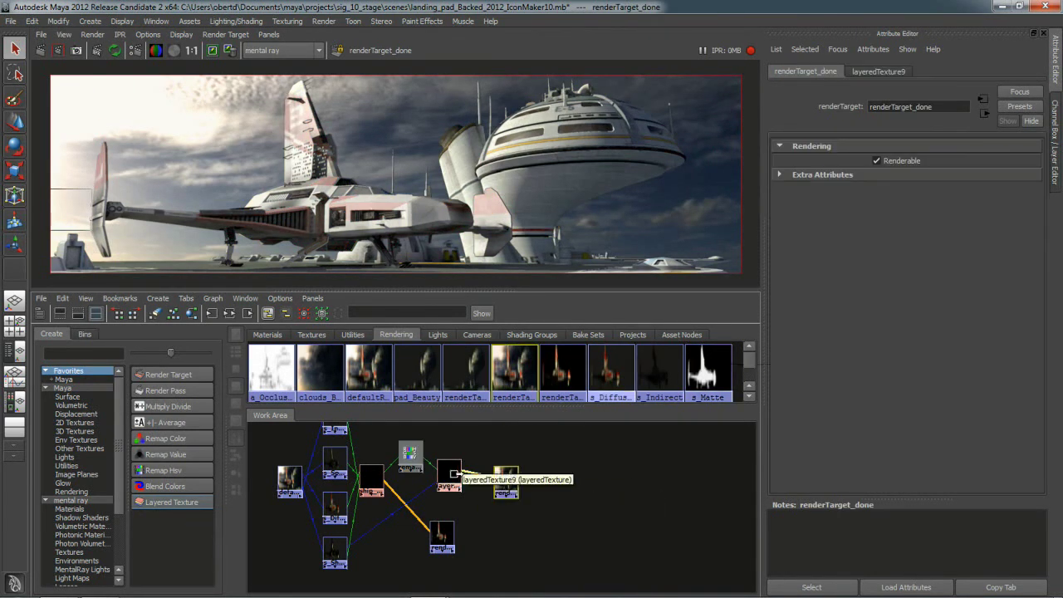
{"action": "left_click", "coordinate": [450, 476]}
{"action": "left_click_drag", "start_coordinate": [1014, 289], "coordinate": [934, 295]}
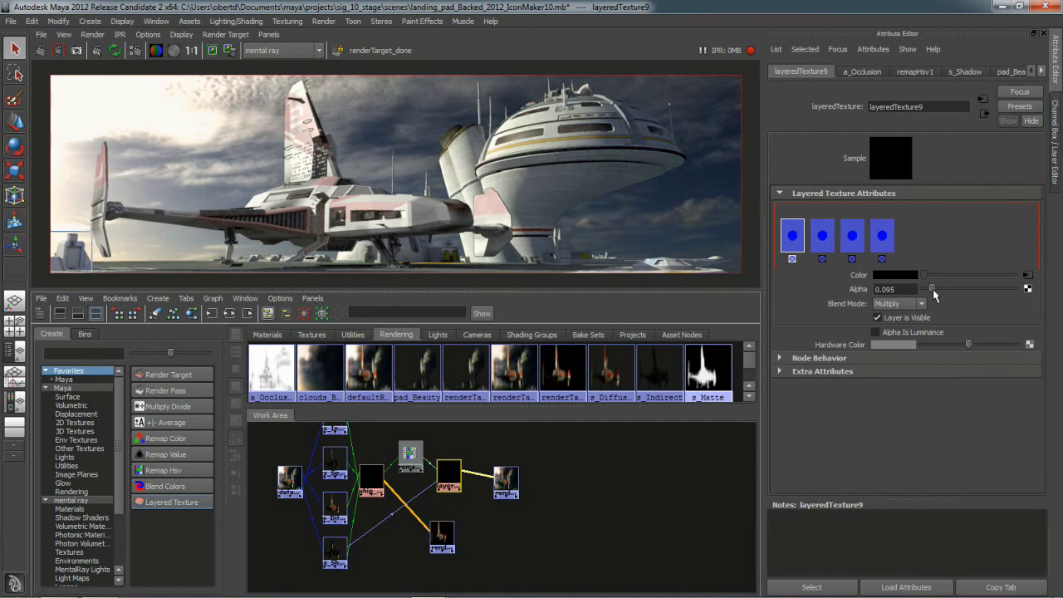
{"action": "scroll", "coordinate": [580, 498], "scroll_direction": "down", "scroll_amount": 3}
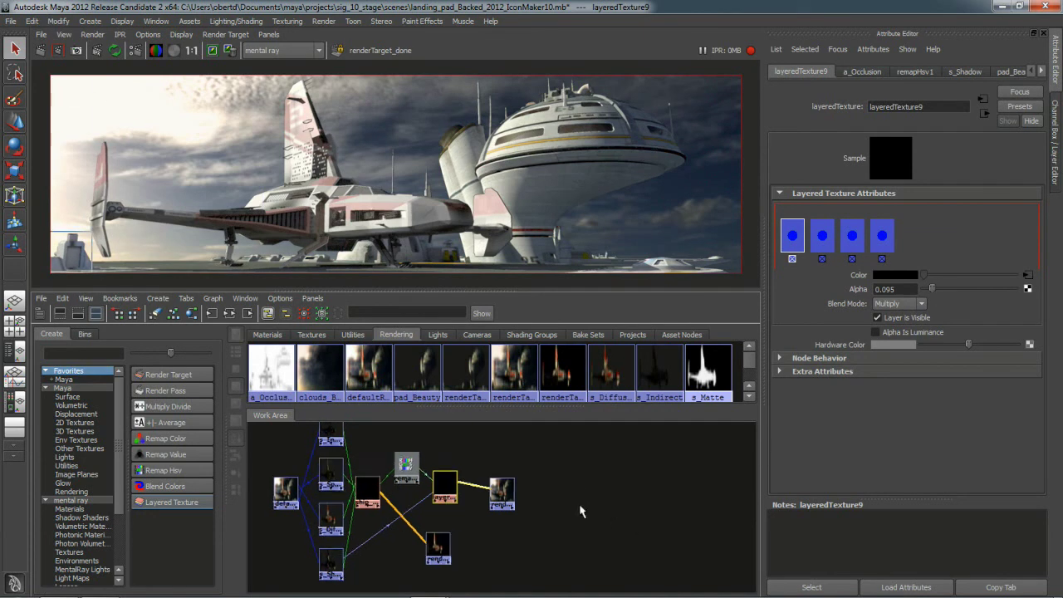
{"action": "scroll", "coordinate": [544, 503], "scroll_direction": "down", "scroll_amount": 2}
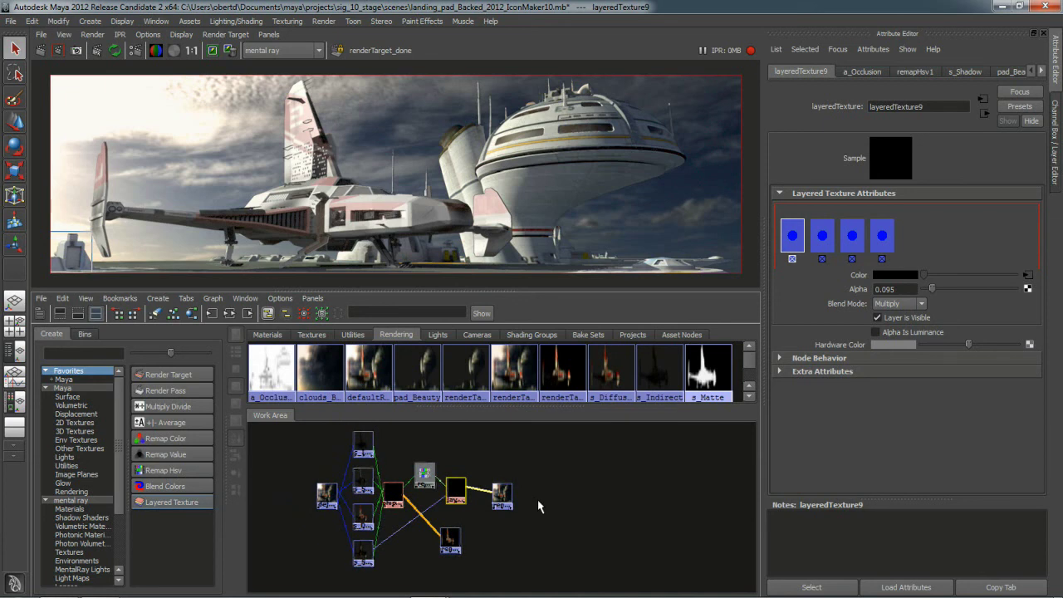